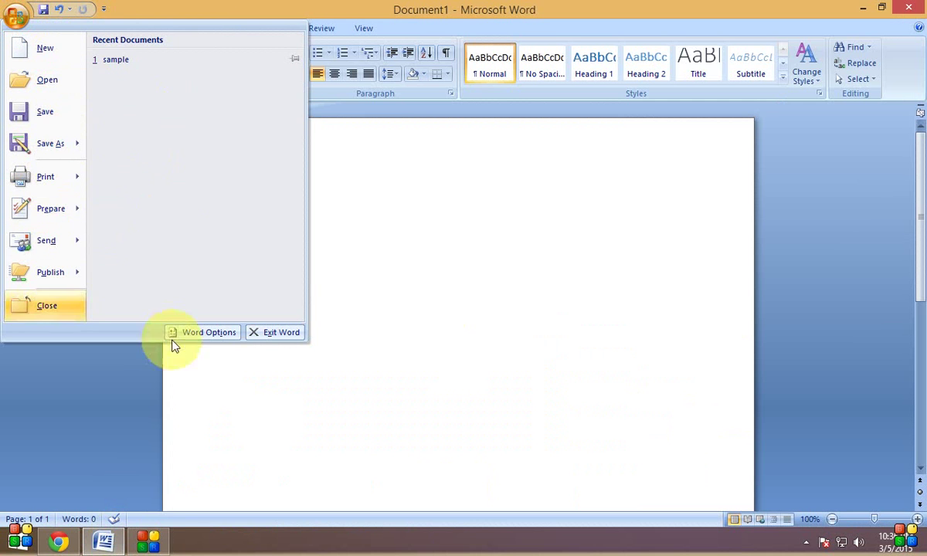
# Generate one paragraph of sample text in the blank document with =rand(1).
pyautogui.click(293, 284)
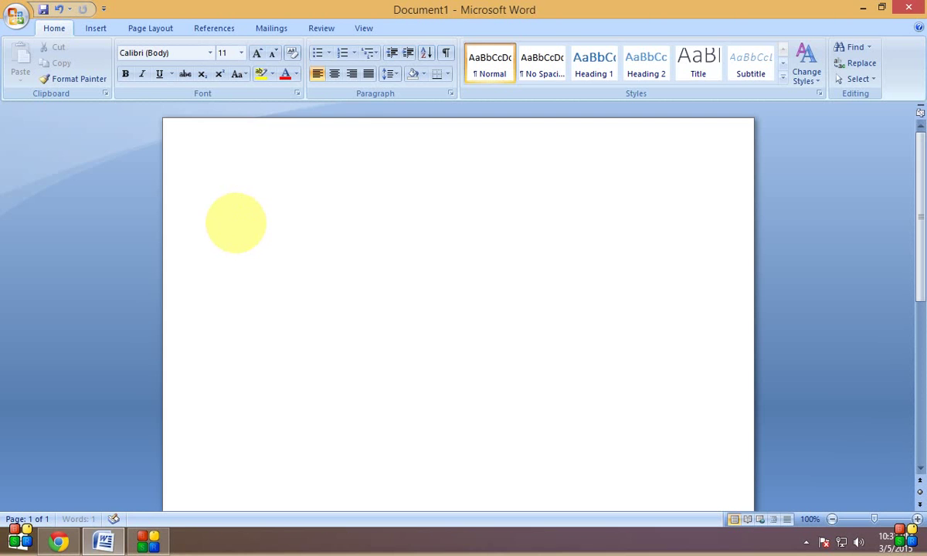
pyautogui.write('=rand(1')
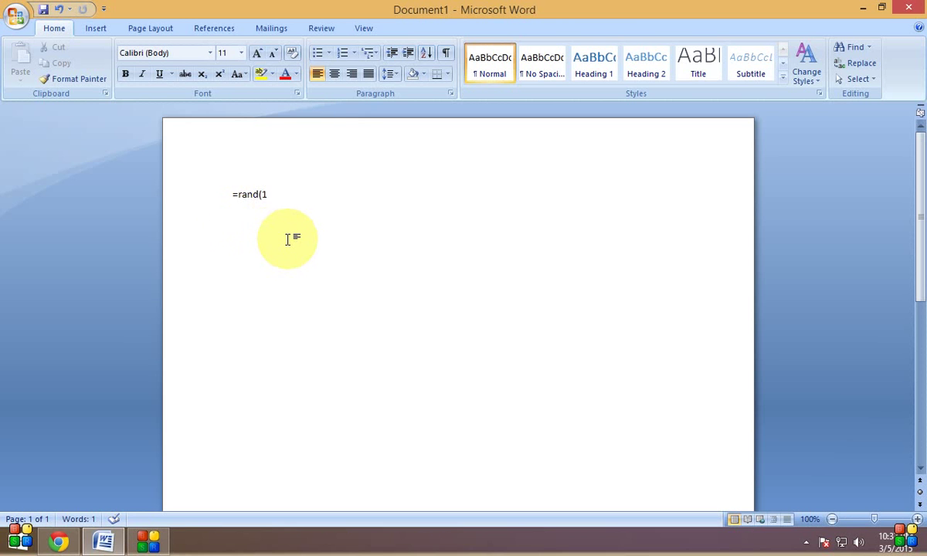
pyautogui.write(')')
pyautogui.press('Return')
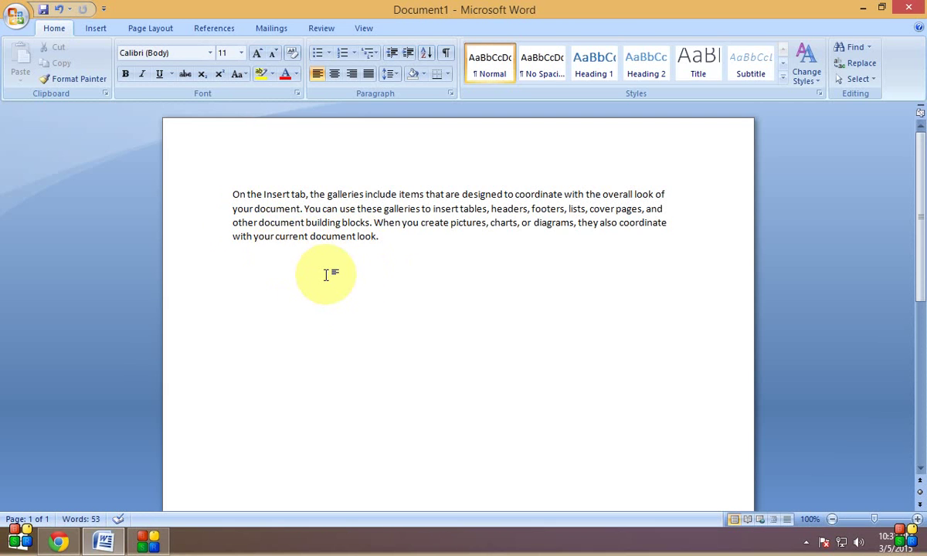
# Generate a second sample paragraph below the first with =rand(1).
pyautogui.write('=')
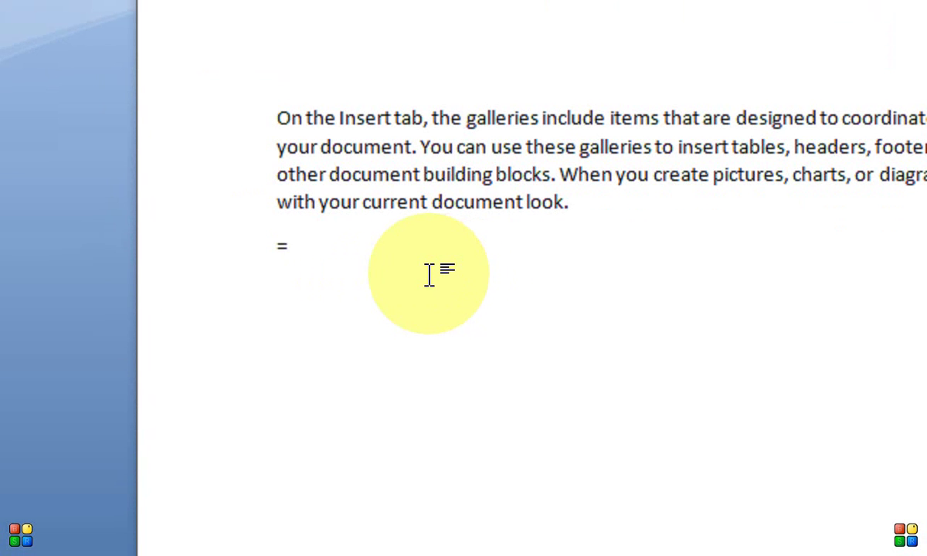
pyautogui.write('rand')
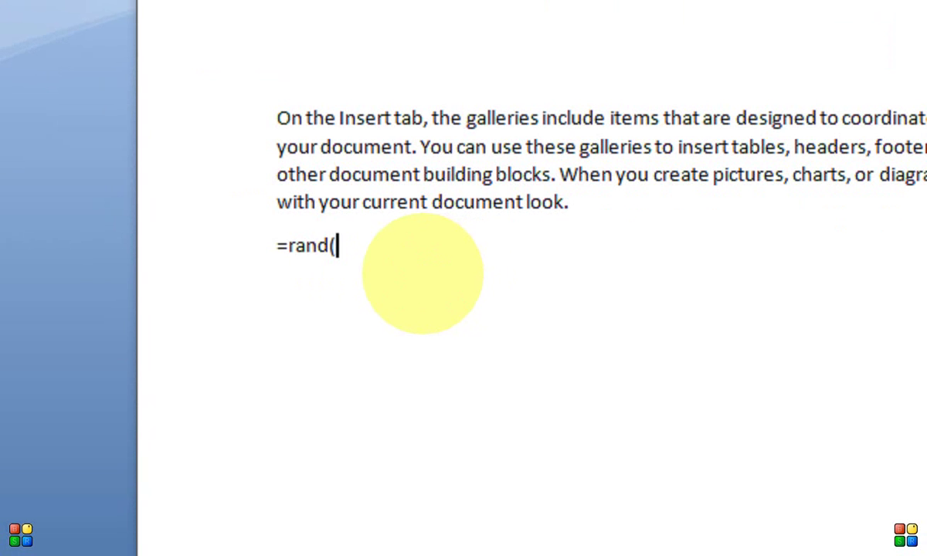
pyautogui.write('(1')
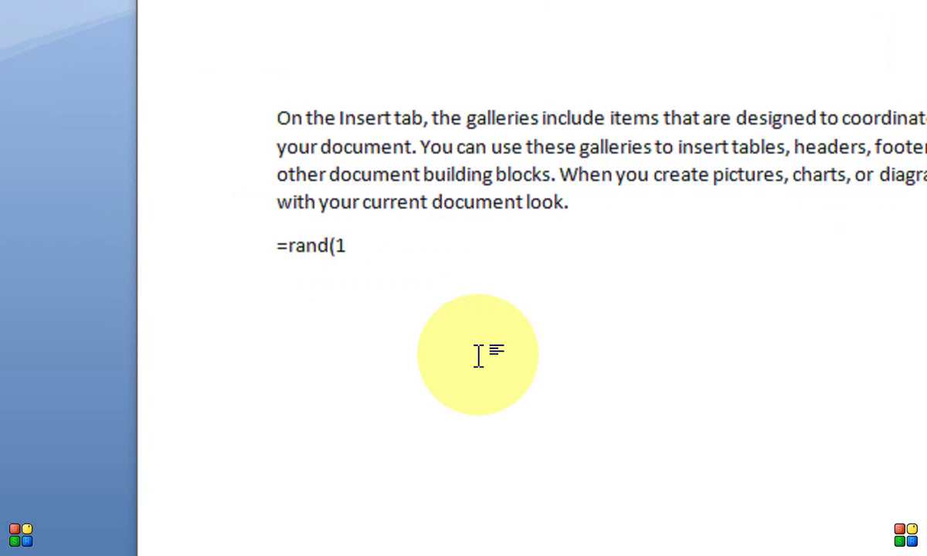
pyautogui.write(')')
pyautogui.press('Return')
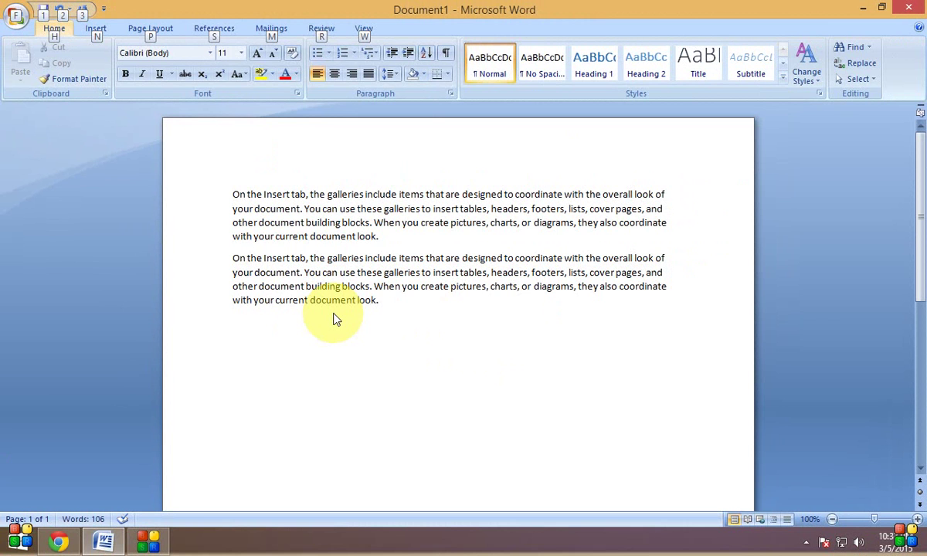
# Delete all the text in the document.
pyautogui.click(390, 301)
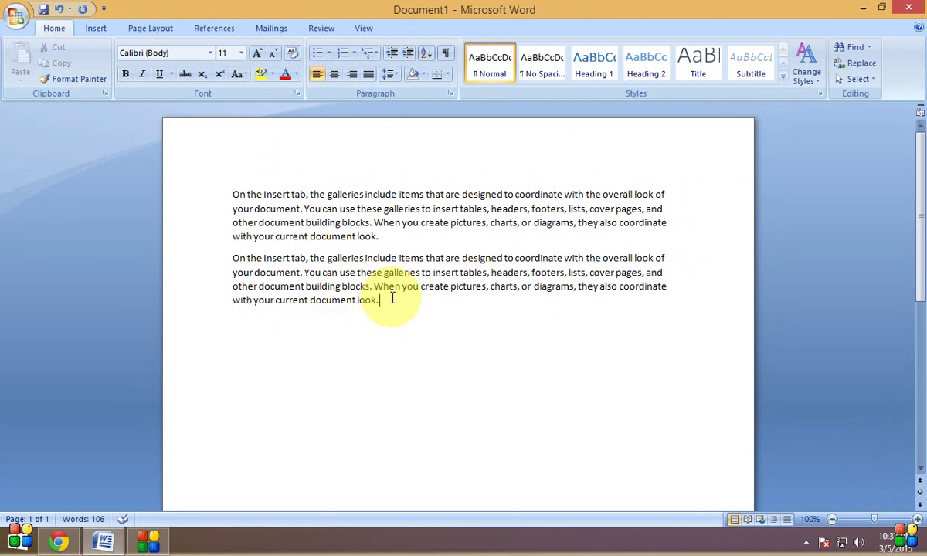
pyautogui.hotkey('ctrl', 'a')
pyautogui.press('Delete')
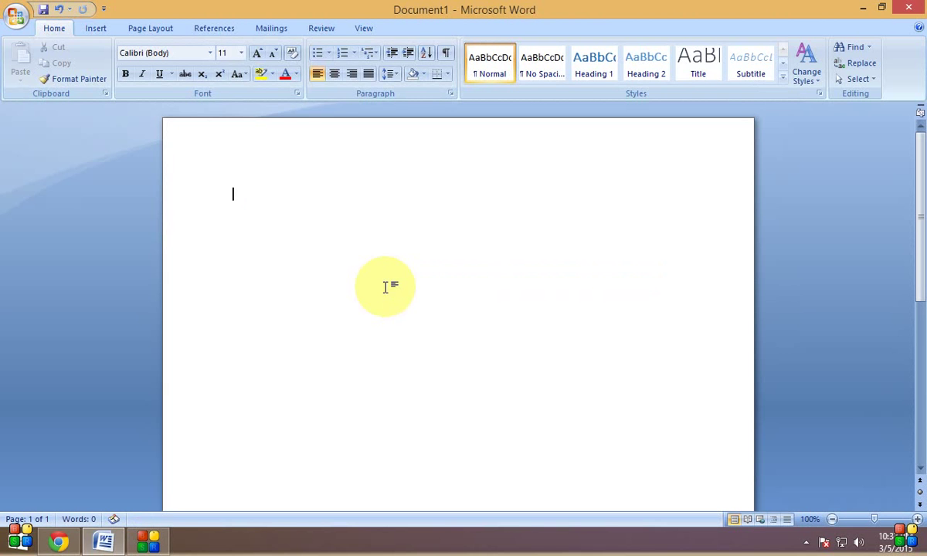
# Fill the empty document with the default sample paragraphs using =rand().
pyautogui.click(335, 249)
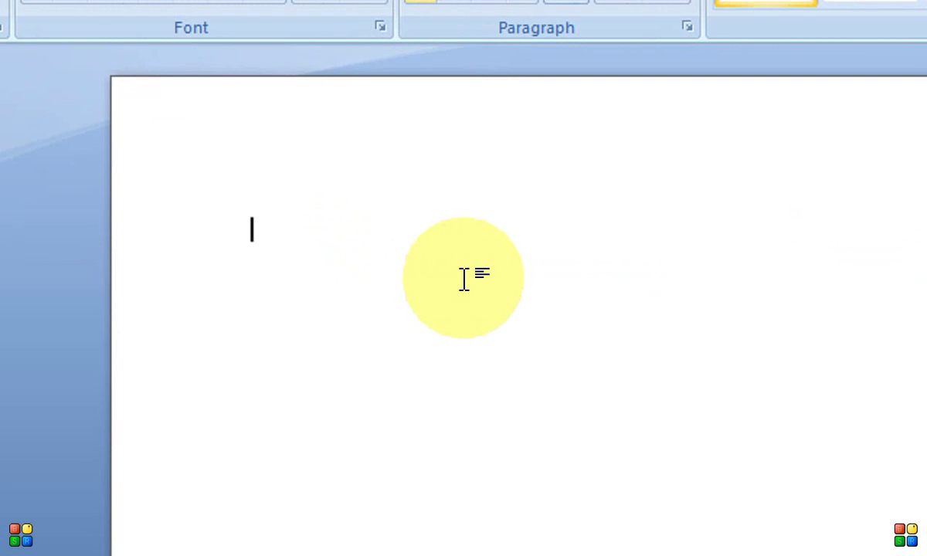
pyautogui.click(338, 218)
pyautogui.write('=rand')
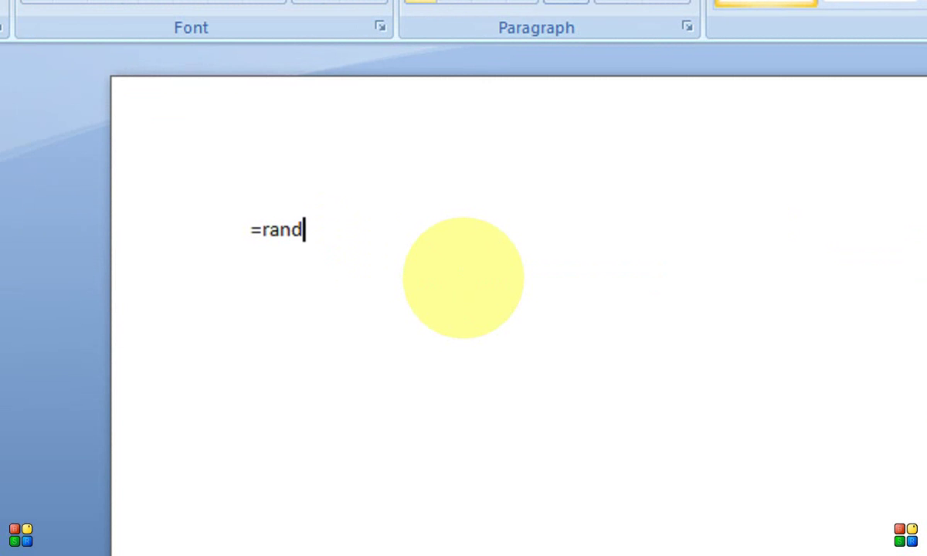
pyautogui.write('()')
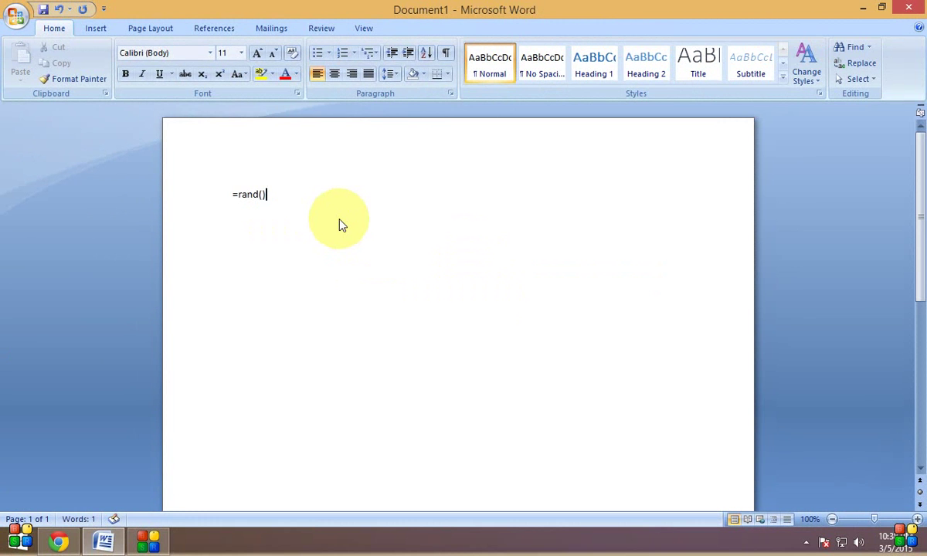
pyautogui.press('Return')
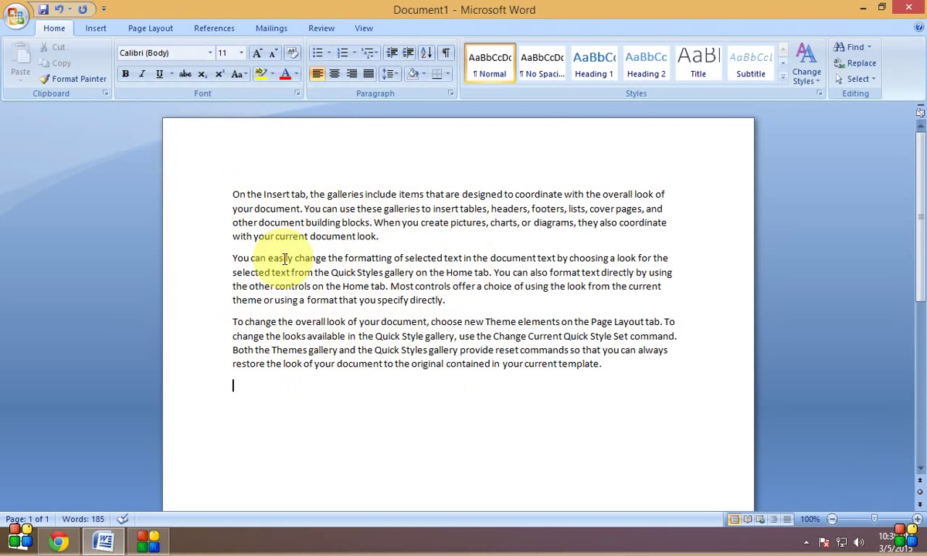
pyautogui.click(147, 543)
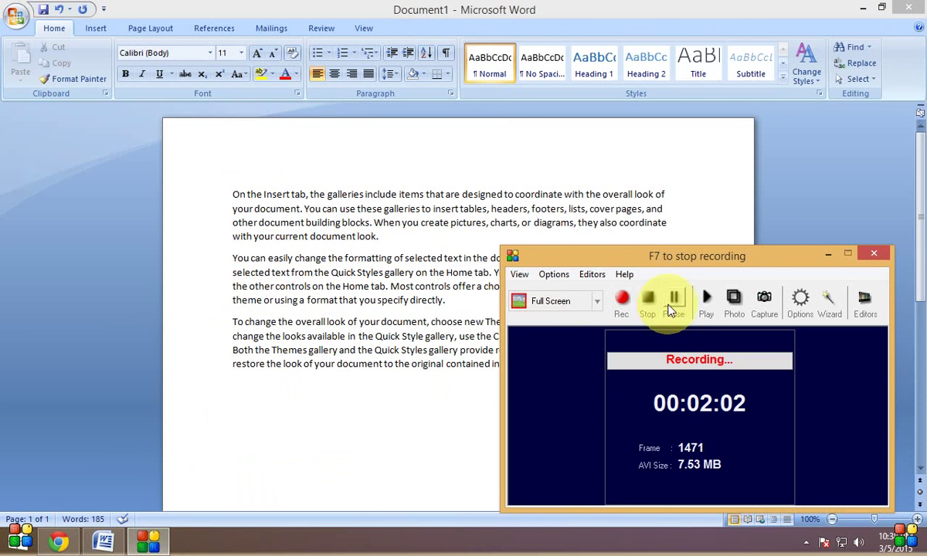
pyautogui.click(19, 299)
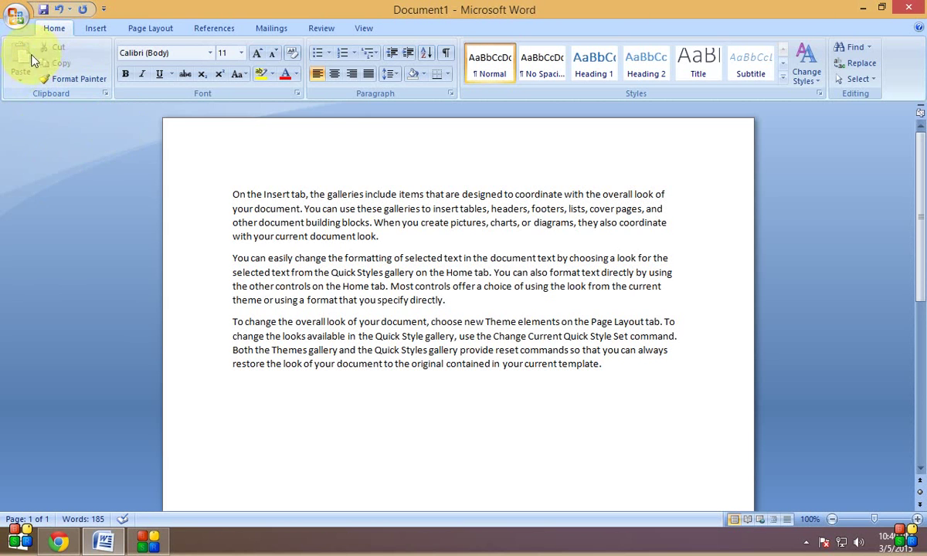
# Start saving the new document in the Documents folder and replace the suggested file name with the author's name.
pyautogui.click(15, 15)
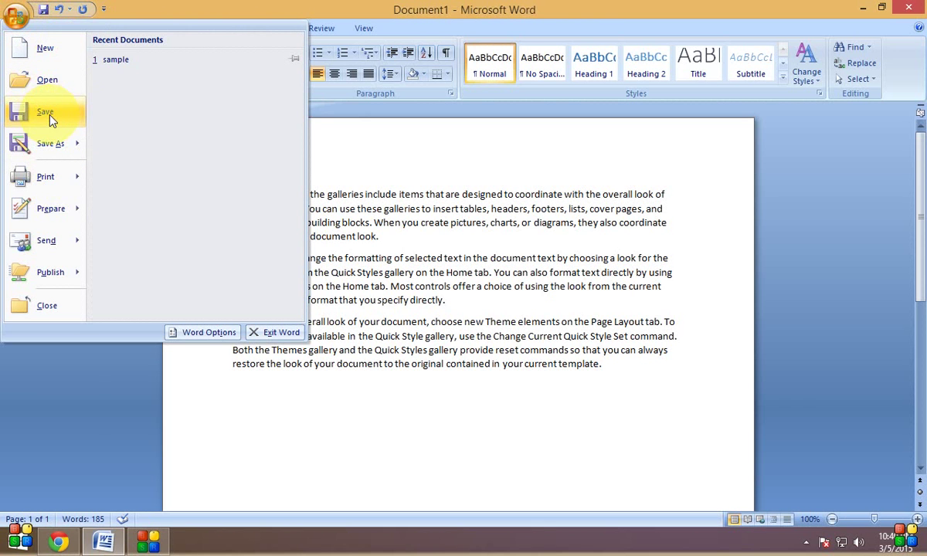
pyautogui.click(42, 114)
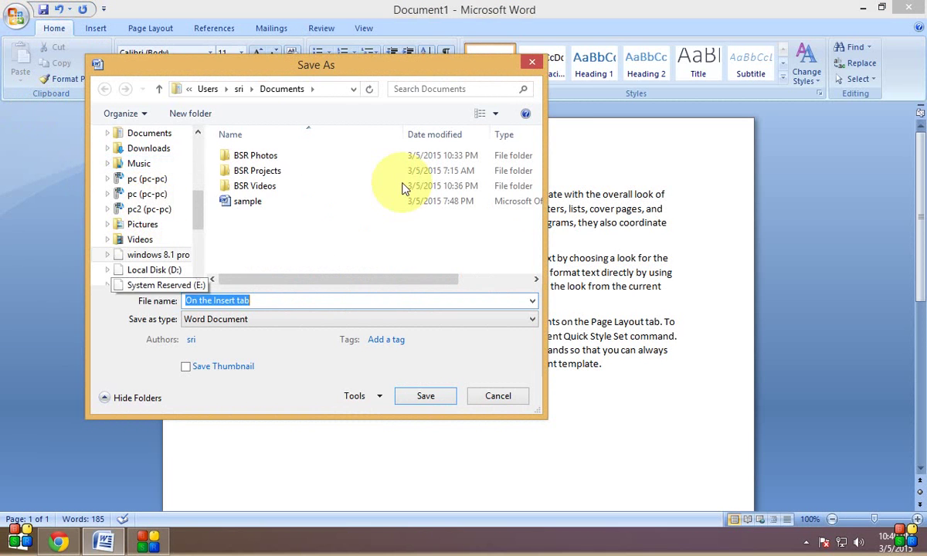
pyautogui.moveTo(294, 63); pyautogui.dragTo(357, 128)
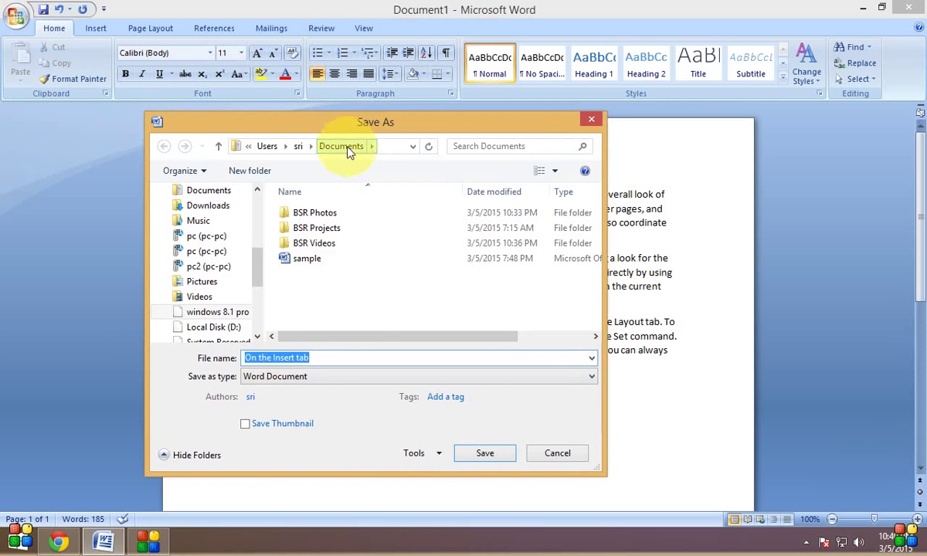
pyautogui.click(325, 360)
pyautogui.click(327, 357)
pyautogui.press('BackSpace')
pyautogui.press('BackSpace')
pyautogui.press('BackSpace')
pyautogui.press('BackSpace')
pyautogui.press('BackSpace')
pyautogui.press('BackSpace')
pyautogui.press('BackSpace')
pyautogui.press('BackSpace')
pyautogui.press('BackSpace')
pyautogui.press('BackSpace')
pyautogui.press('BackSpace')
pyautogui.press('BackSpace')
pyautogui.press('BackSpace')
pyautogui.press('BackSpace')
pyautogui.press('BackSpace')
pyautogui.press('BackSpace')
pyautogui.press('BackSpace')
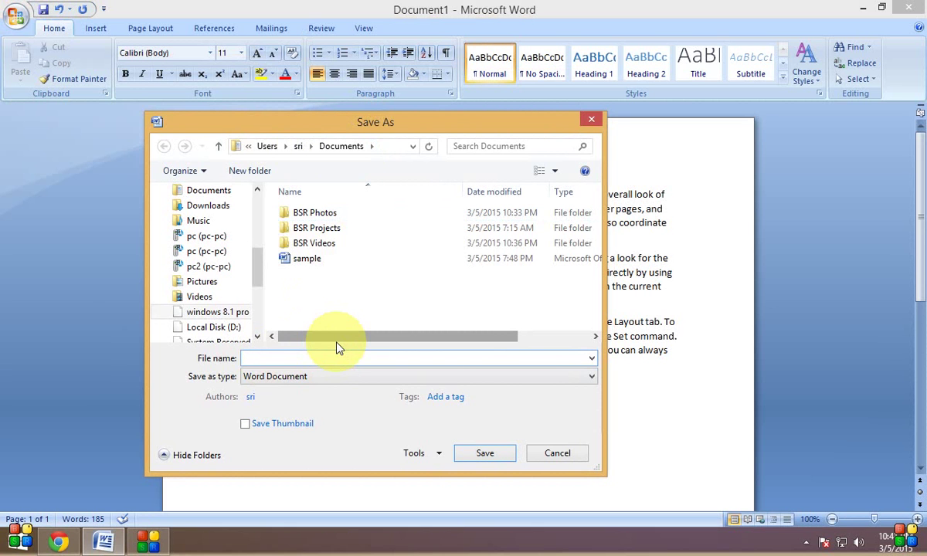
pyautogui.write('sri')
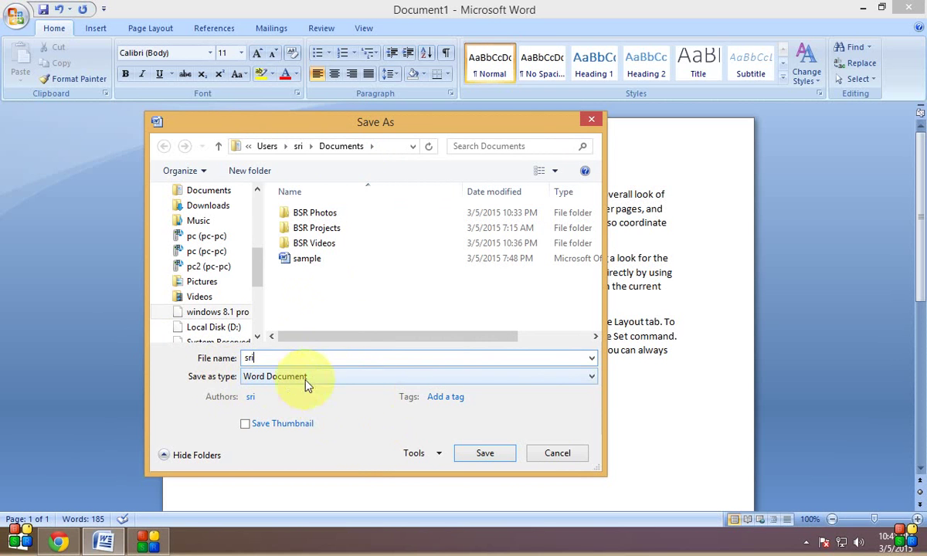
# Review the available file types, keep Word Document and save the file.
pyautogui.click(584, 379)
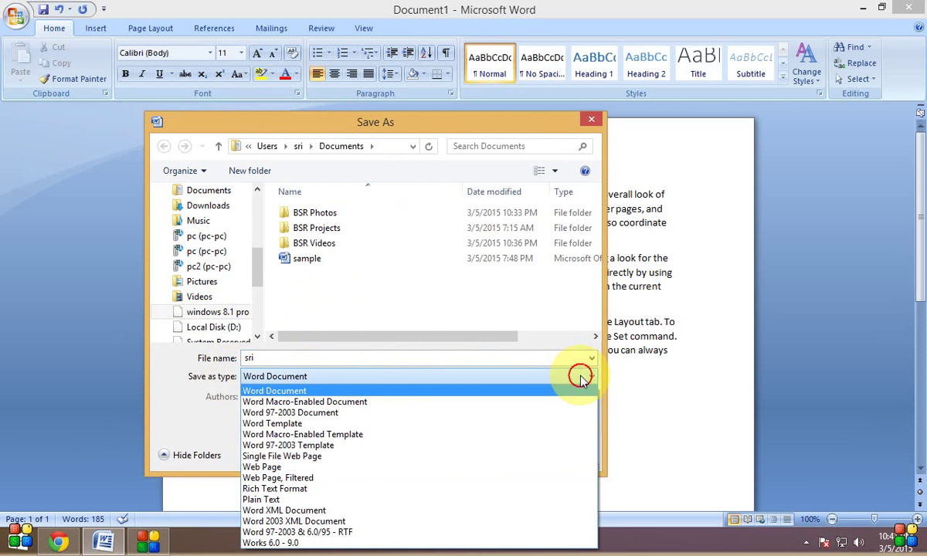
pyautogui.click(594, 381)
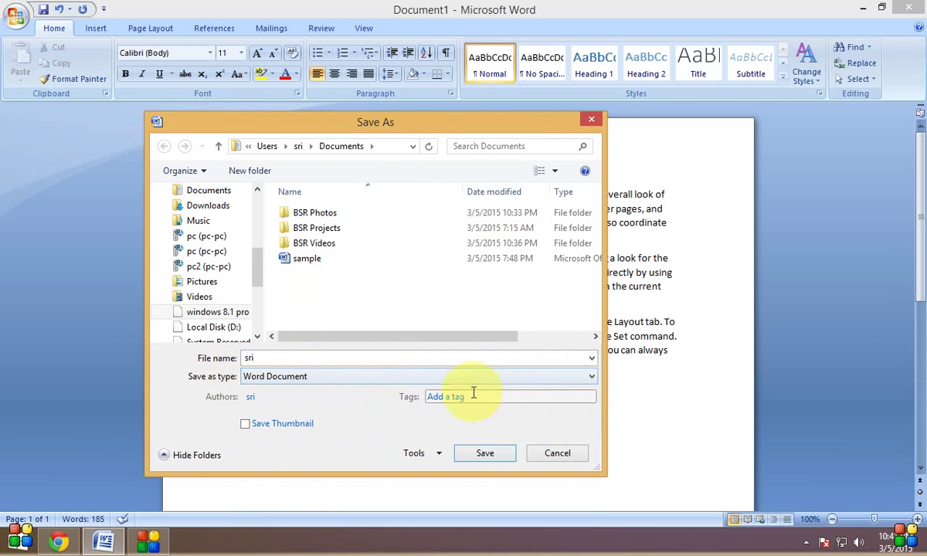
pyautogui.click(485, 457)
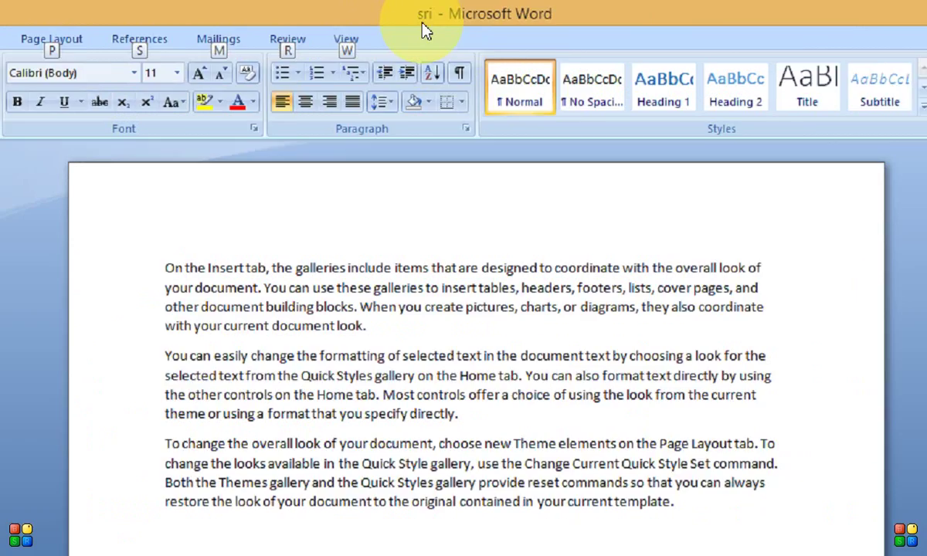
pyautogui.press('alt')
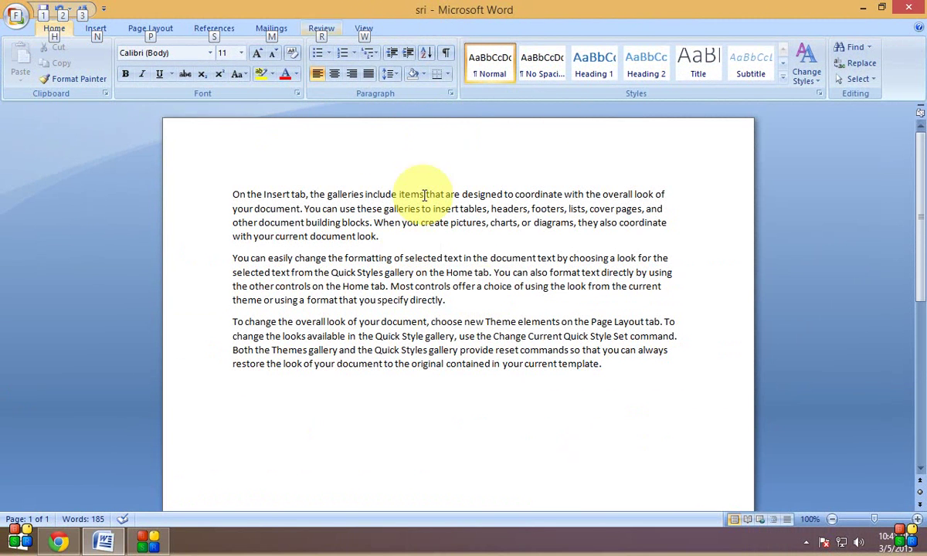
pyautogui.click(58, 352)
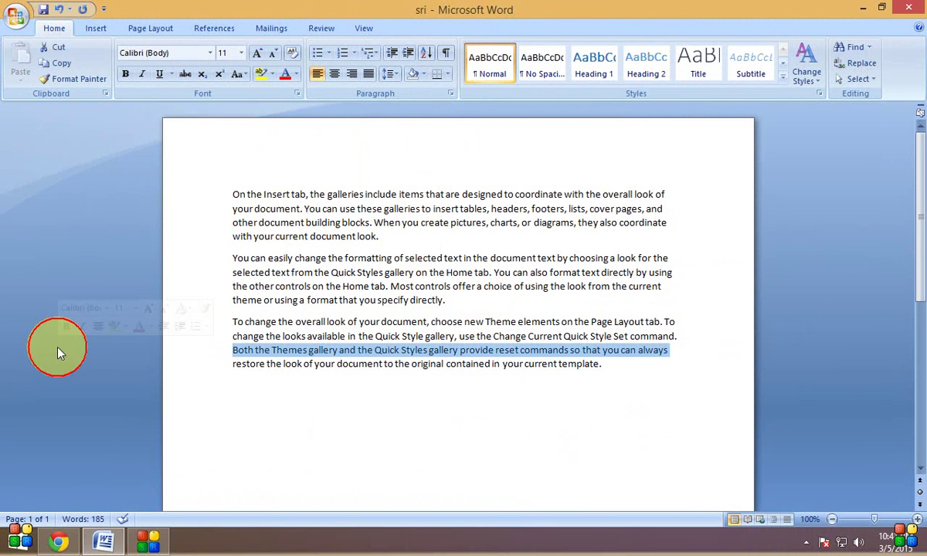
pyautogui.click(177, 210)
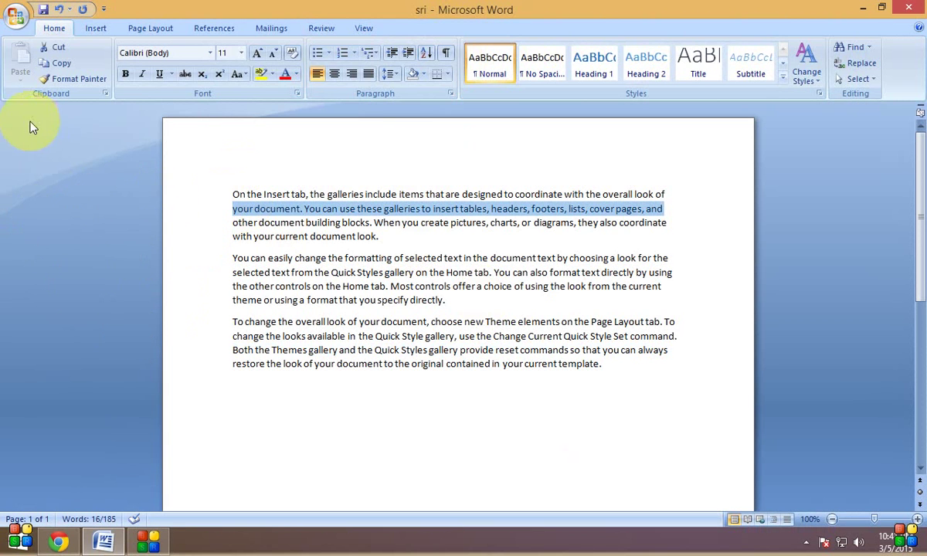
# Close the saved document without exiting the program.
pyautogui.click(16, 13)
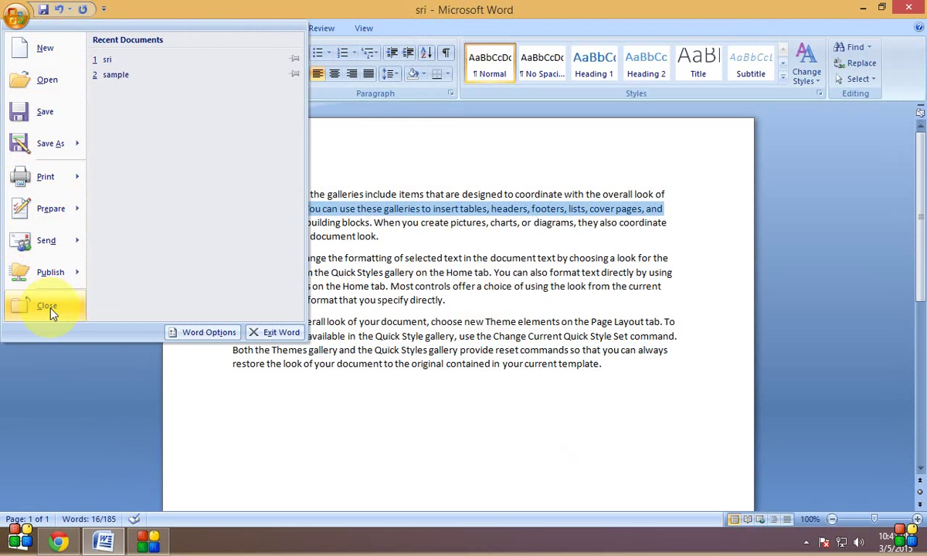
pyautogui.click(49, 313)
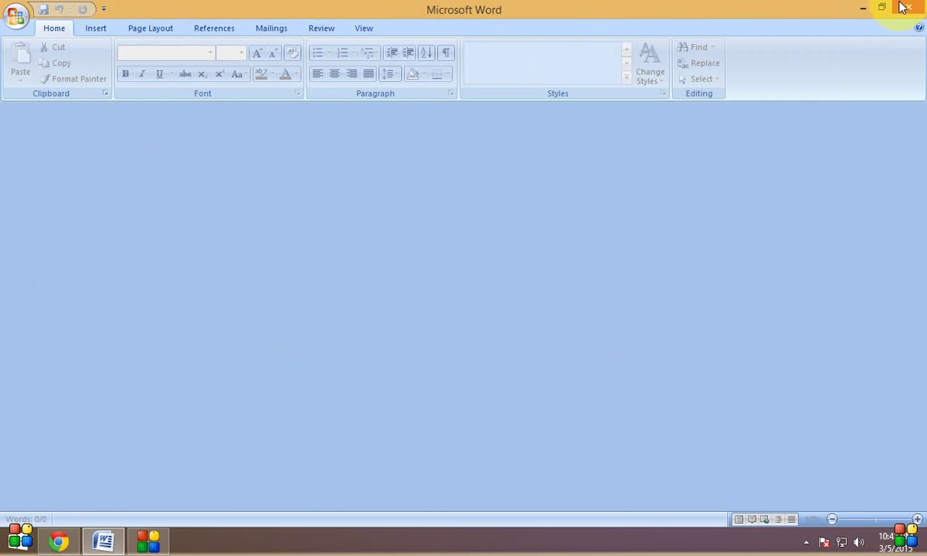
pyautogui.moveTo(910, 10)
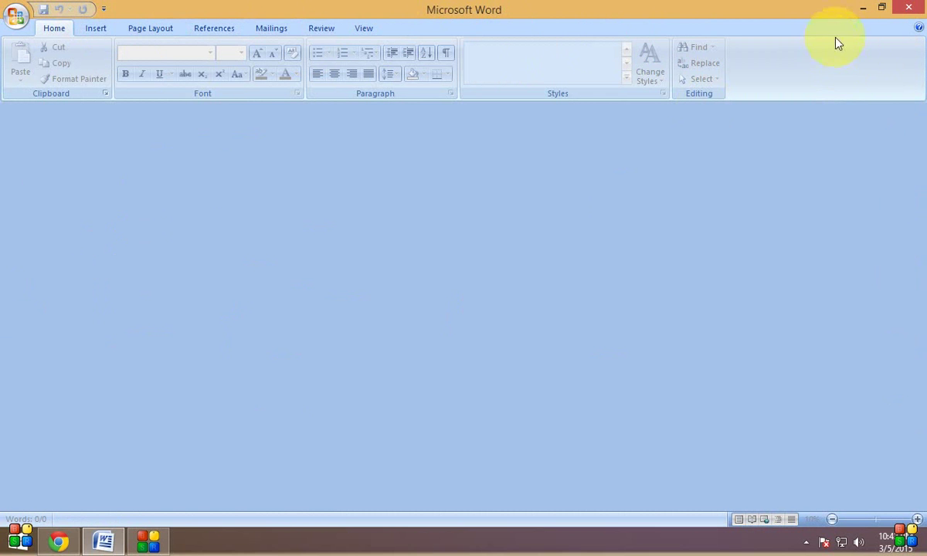
pyautogui.click(17, 16)
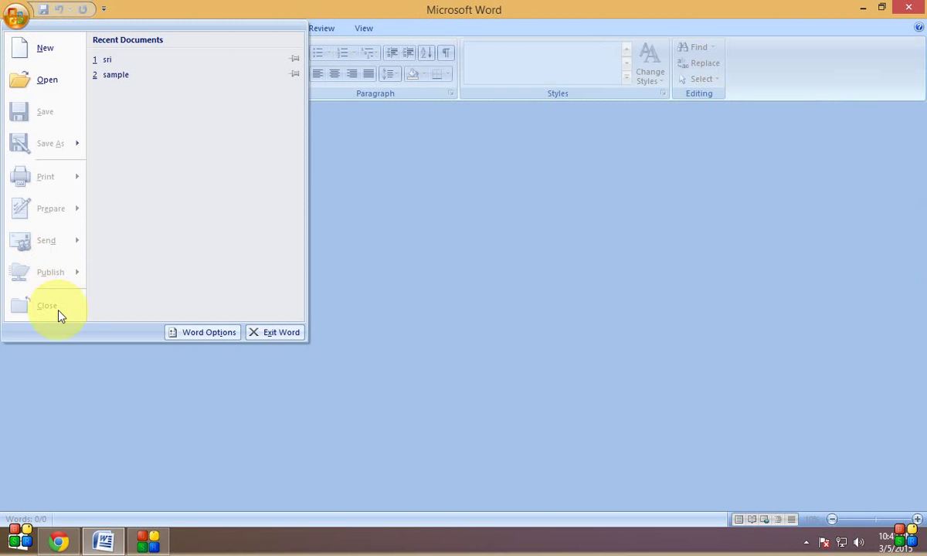
pyautogui.click(456, 308)
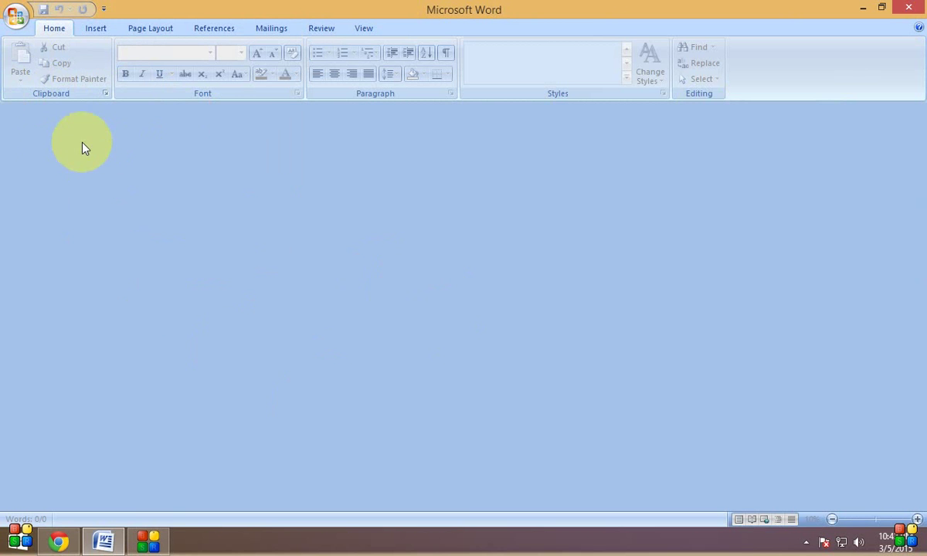
# Bring up the dialog for opening an existing document and browse its Desktop location.
pyautogui.click(14, 19)
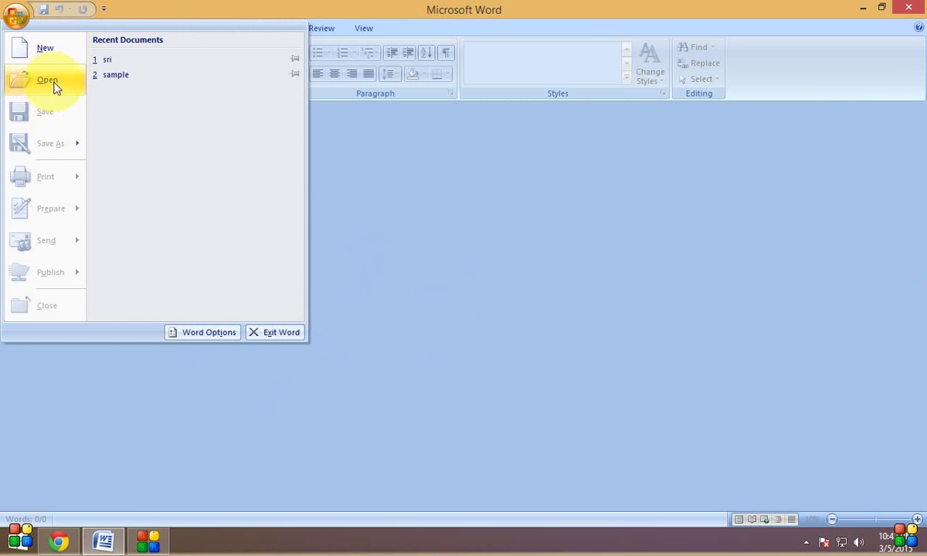
pyautogui.click(48, 85)
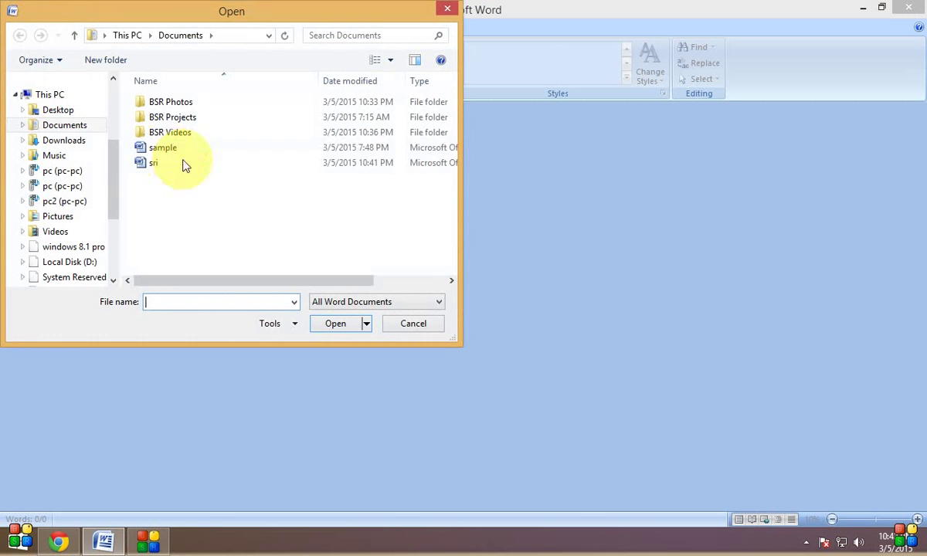
pyautogui.moveTo(228, 10); pyautogui.dragTo(298, 74)
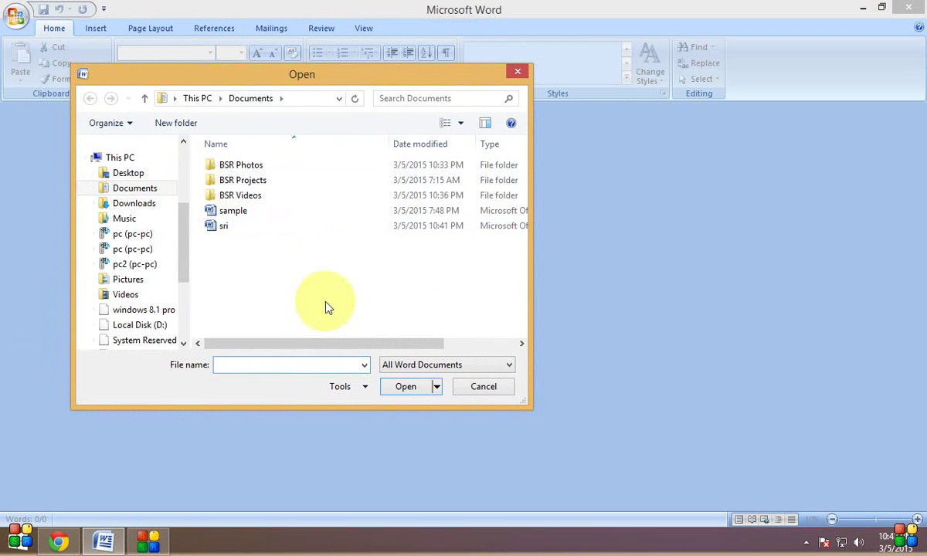
pyautogui.moveTo(182, 248); pyautogui.dragTo(191, 172)
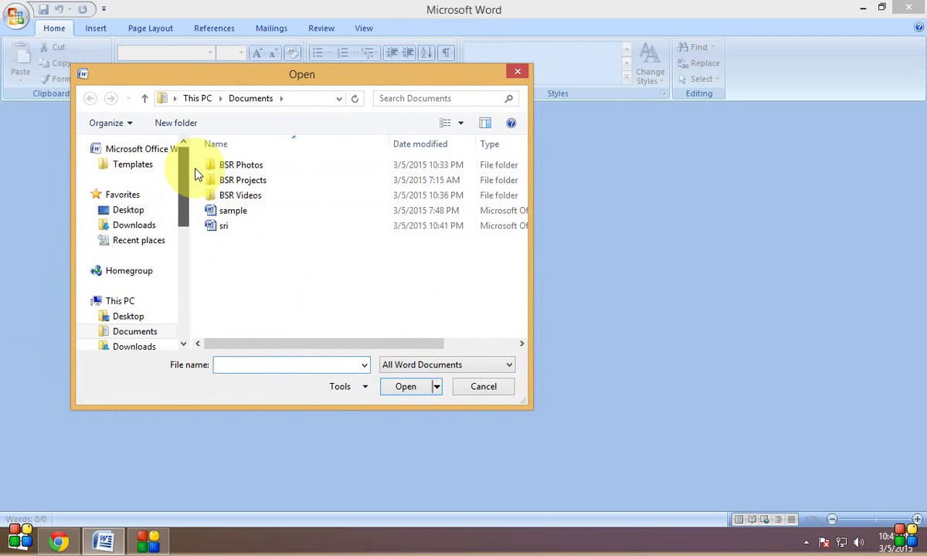
pyautogui.click(140, 214)
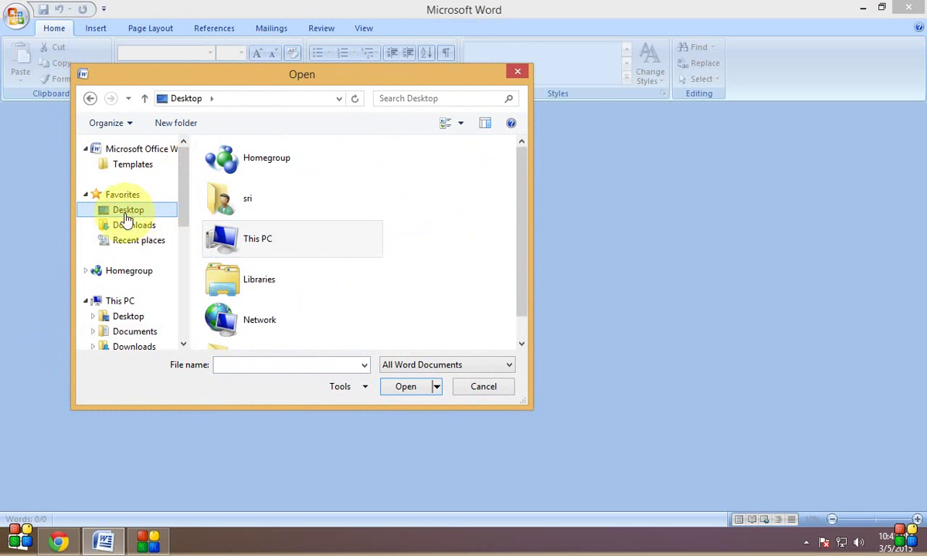
pyautogui.moveTo(522, 194); pyautogui.dragTo(528, 249)
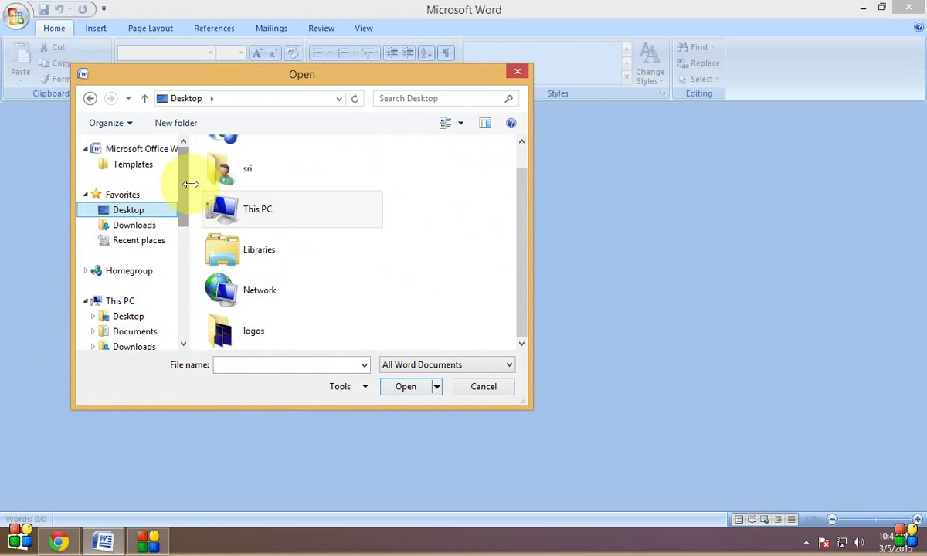
pyautogui.moveTo(184, 182); pyautogui.dragTo(183, 205)
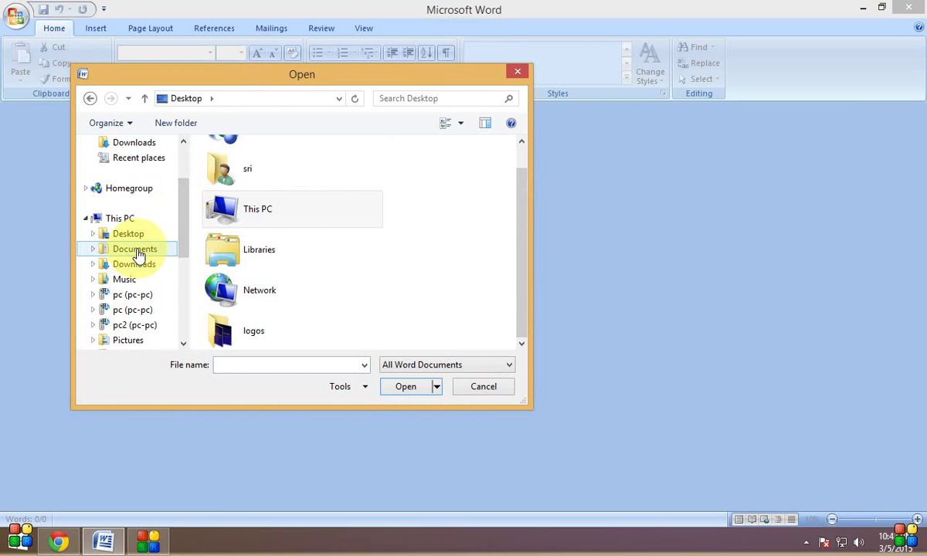
# Return to the Documents folder and open the most recently saved Word document.
pyautogui.click(130, 249)
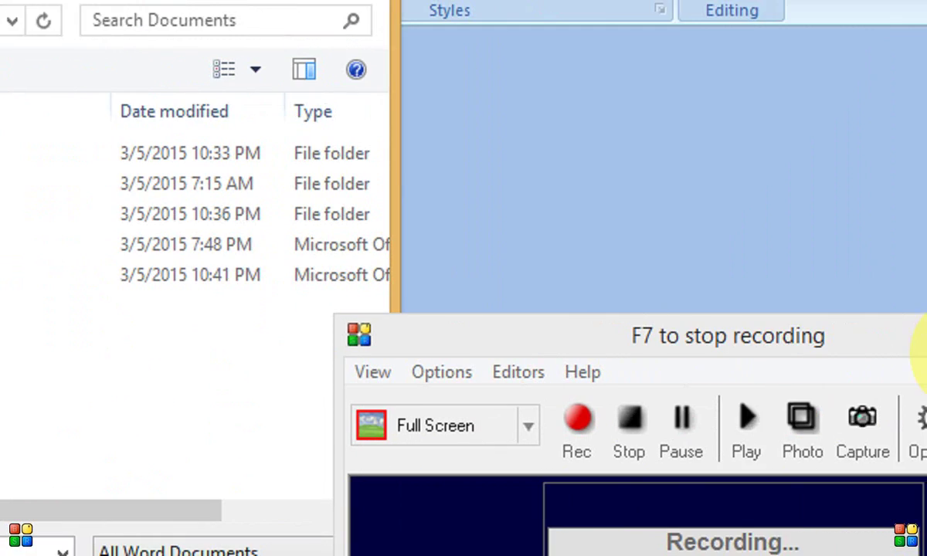
pyautogui.click(884, 332)
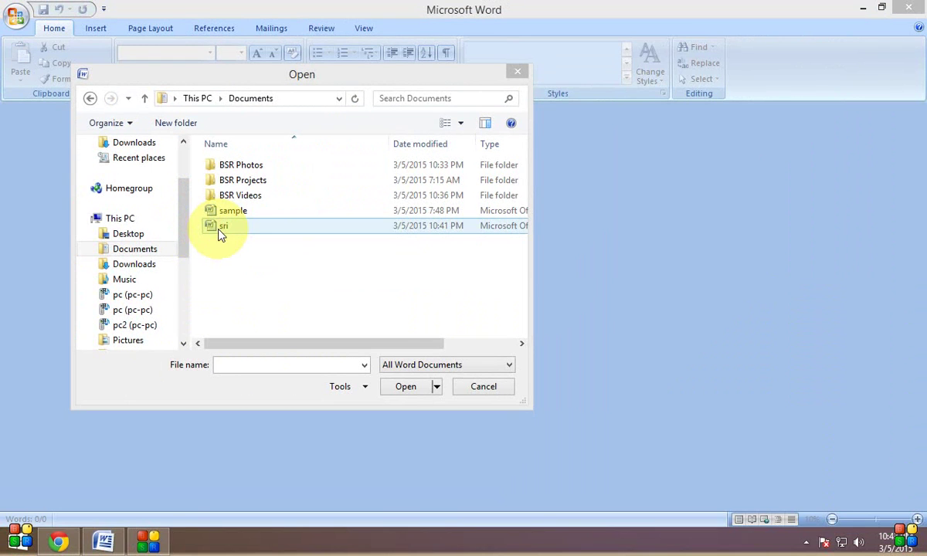
pyautogui.click(225, 228)
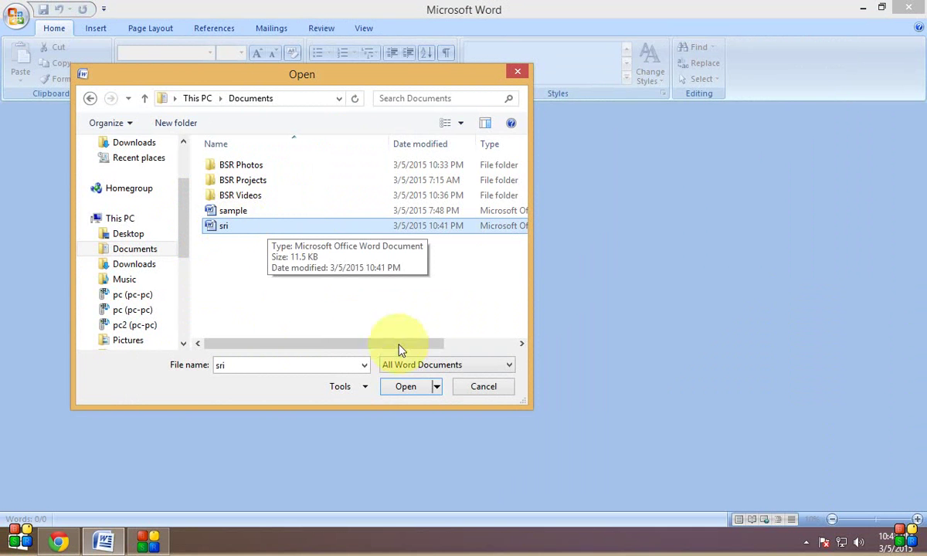
pyautogui.click(406, 388)
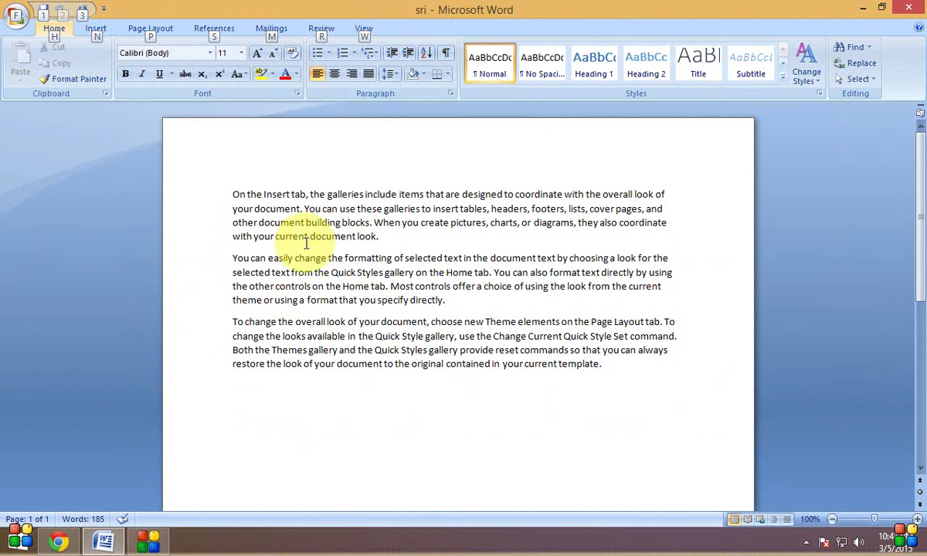
pyautogui.click(78, 297)
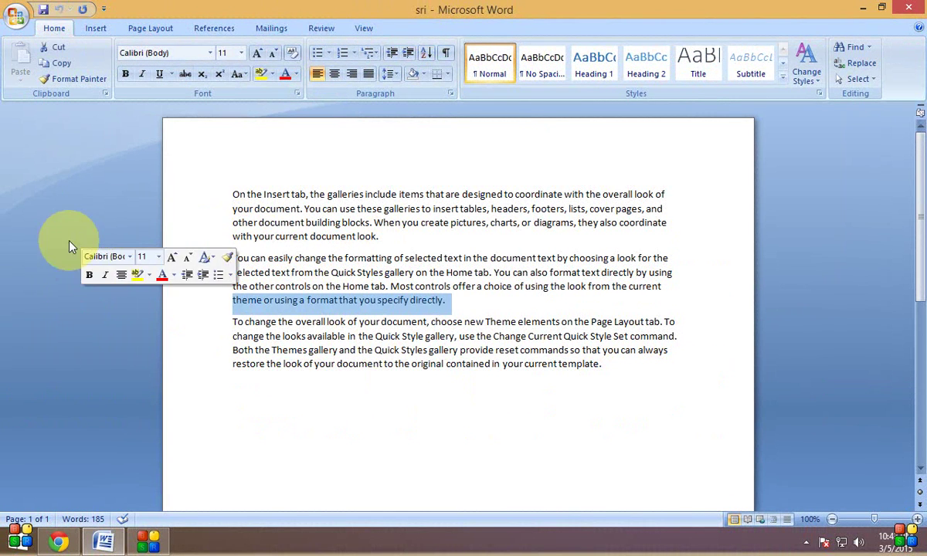
pyautogui.click(163, 154)
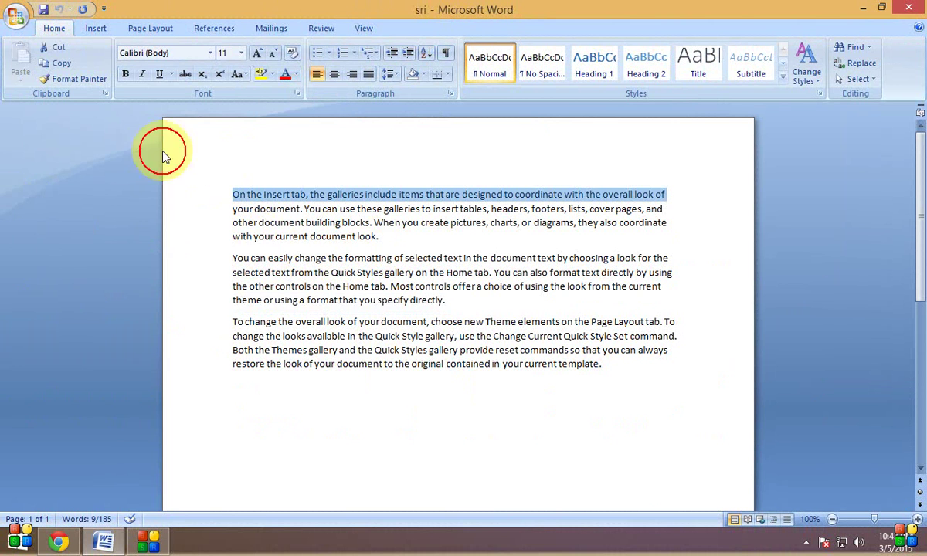
pyautogui.click(19, 14)
pyautogui.click(456, 162)
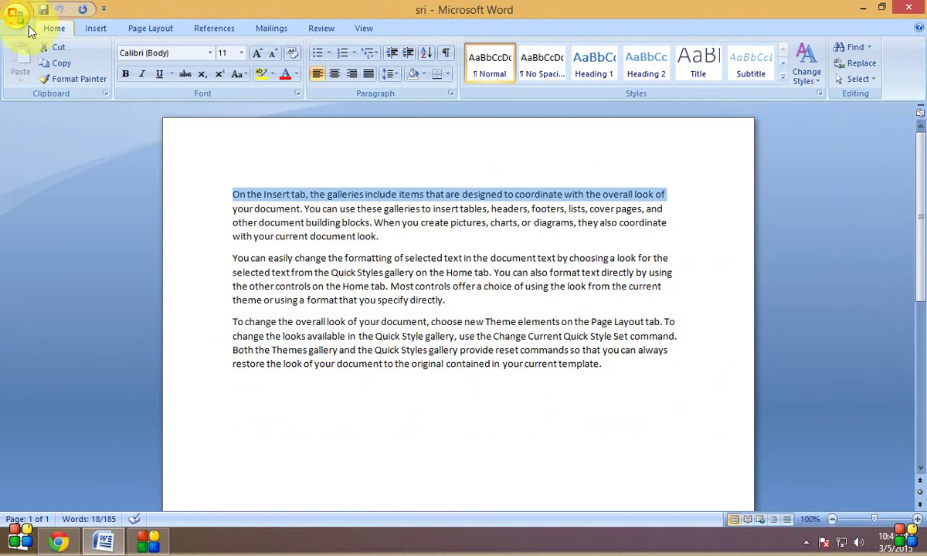
pyautogui.click(19, 18)
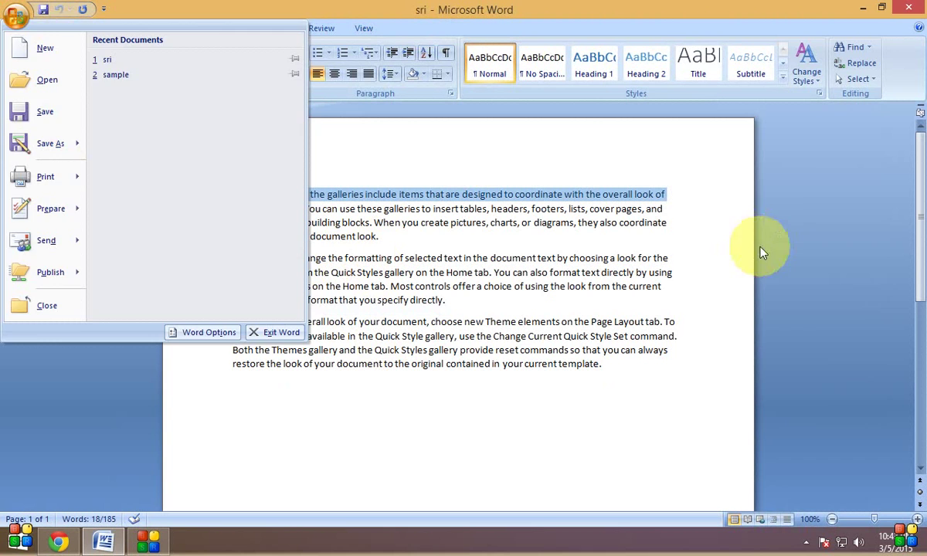
pyautogui.click(846, 160)
pyautogui.moveTo(890, 9)
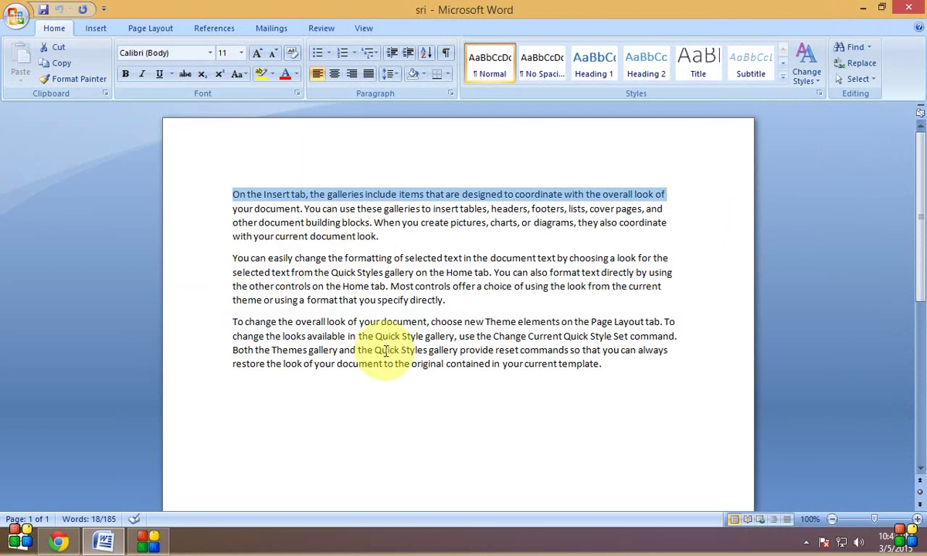
# Close the reopened document while keeping the program running.
pyautogui.click(14, 18)
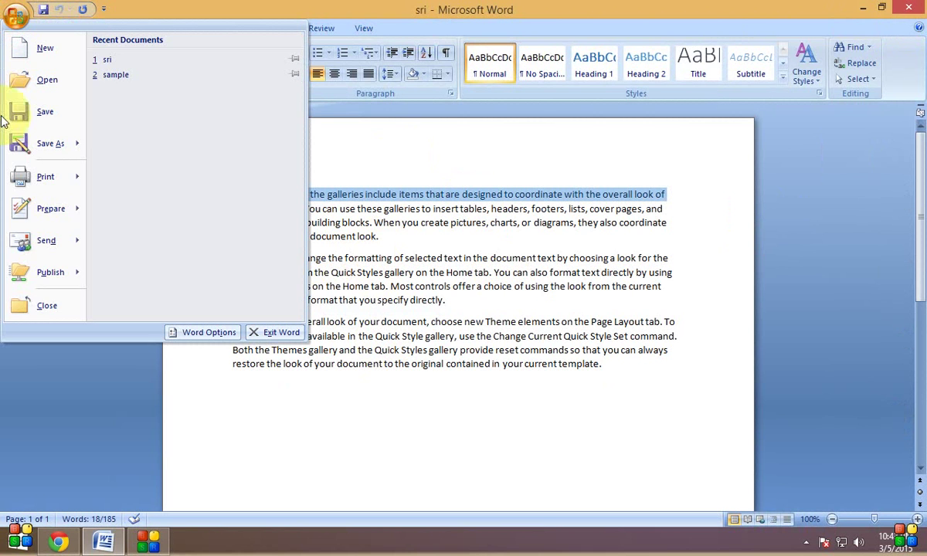
pyautogui.click(66, 313)
pyautogui.click(147, 200)
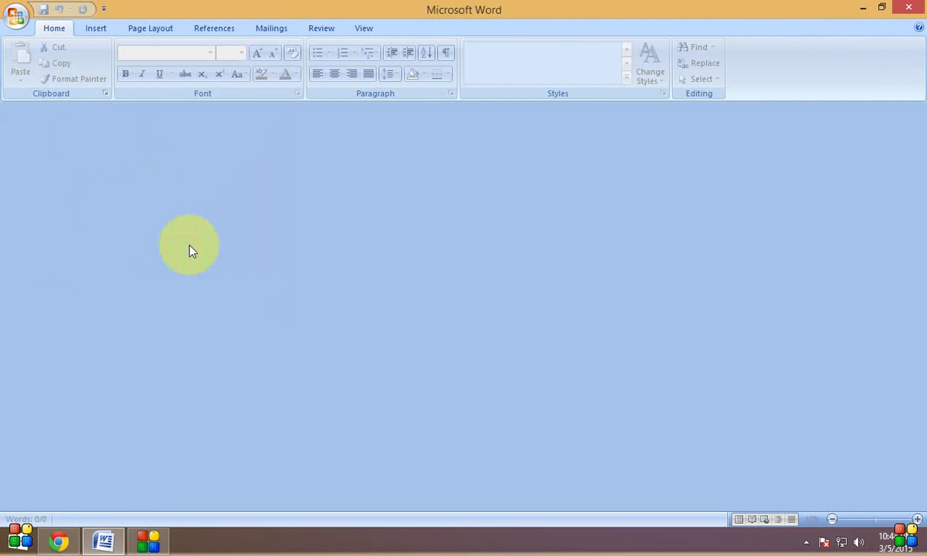
# Create a new document from the Blank document template in the Blank and recent category.
pyautogui.click(14, 16)
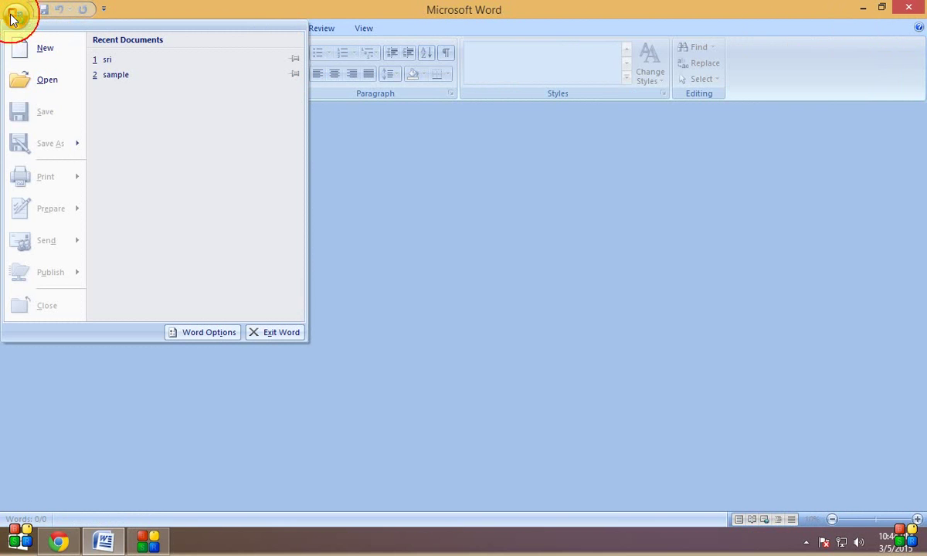
pyautogui.click(43, 53)
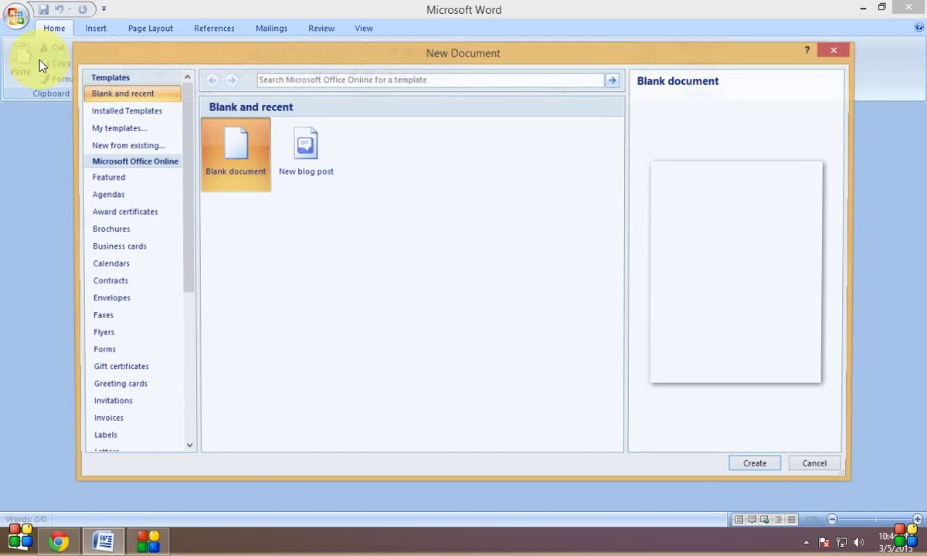
pyautogui.moveTo(327, 64); pyautogui.dragTo(274, 69)
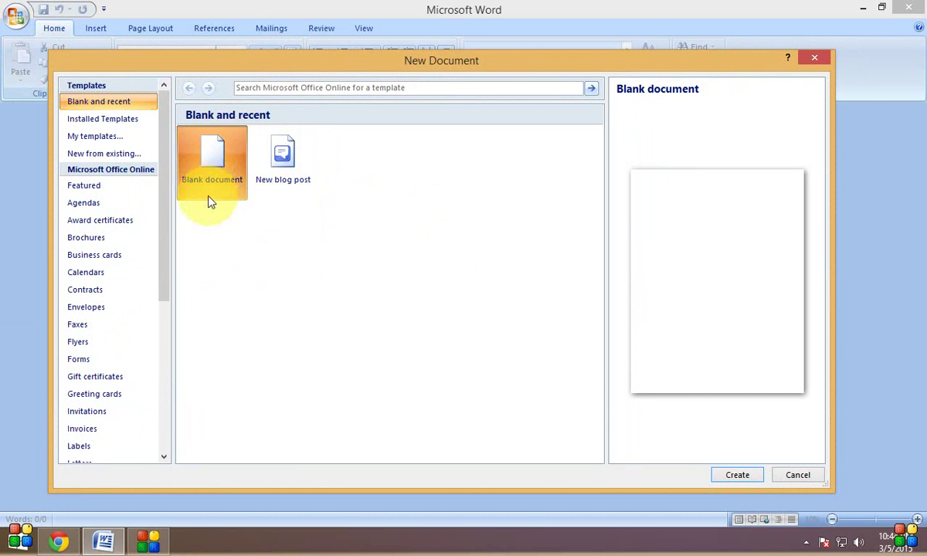
pyautogui.click(204, 169)
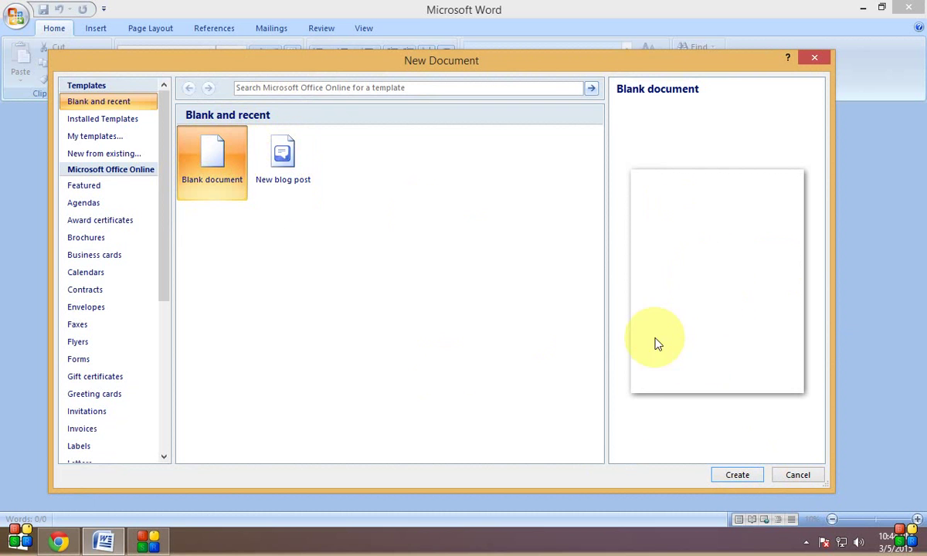
pyautogui.click(261, 162)
pyautogui.click(218, 155)
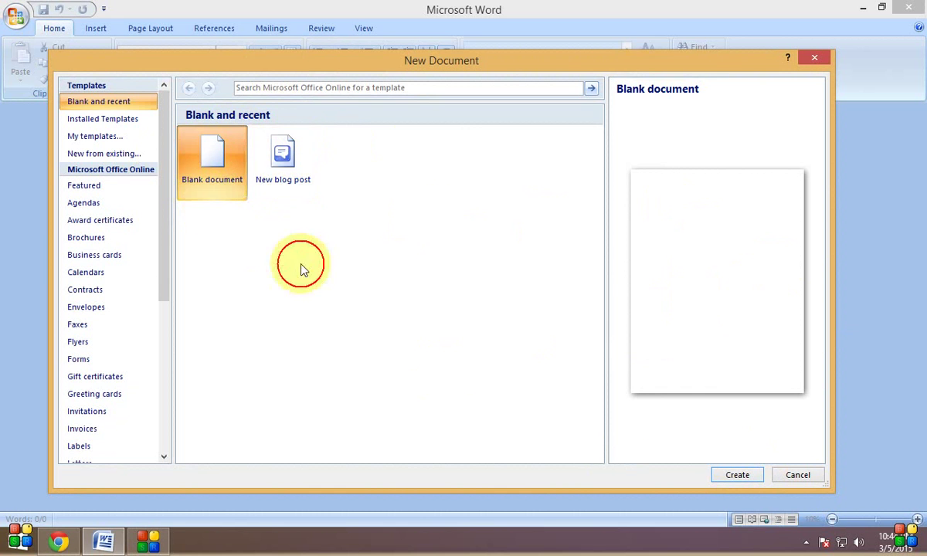
pyautogui.click(275, 151)
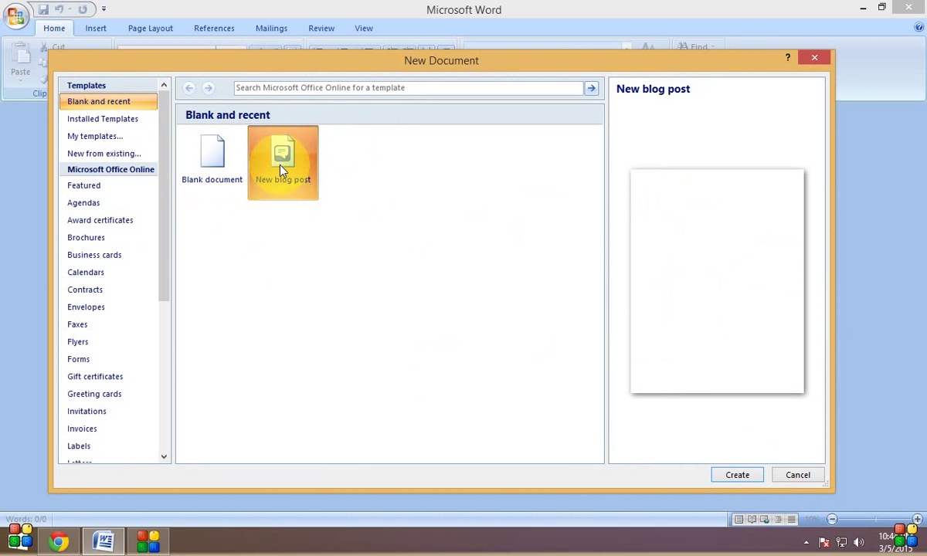
pyautogui.click(219, 176)
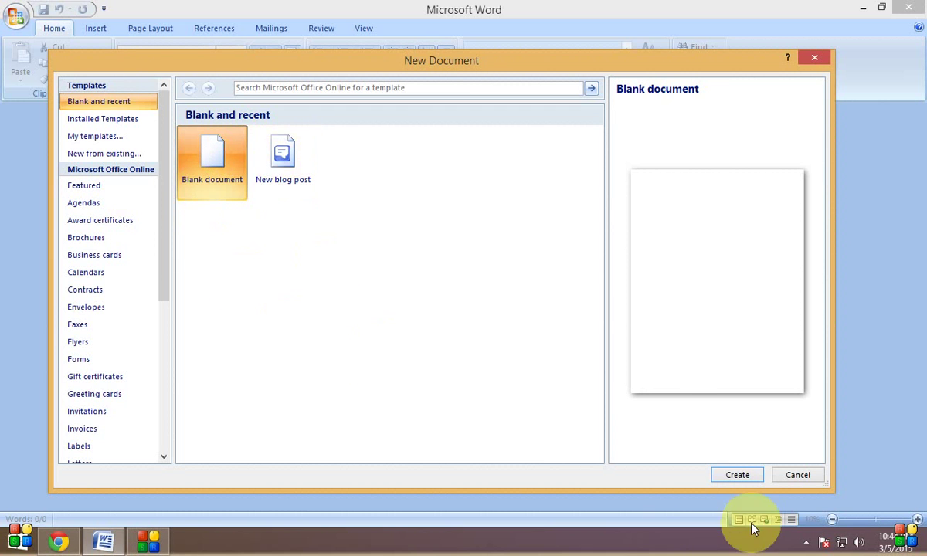
pyautogui.click(738, 474)
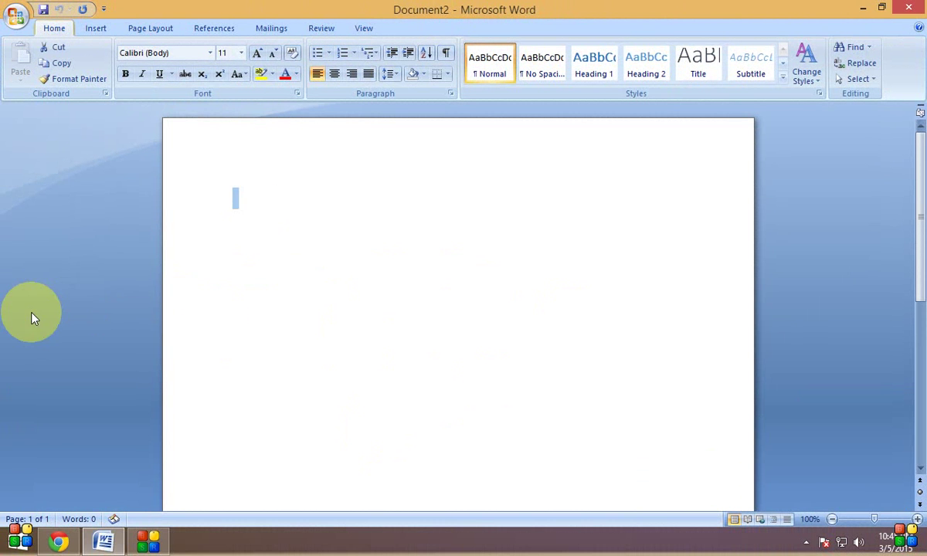
pyautogui.click(249, 182)
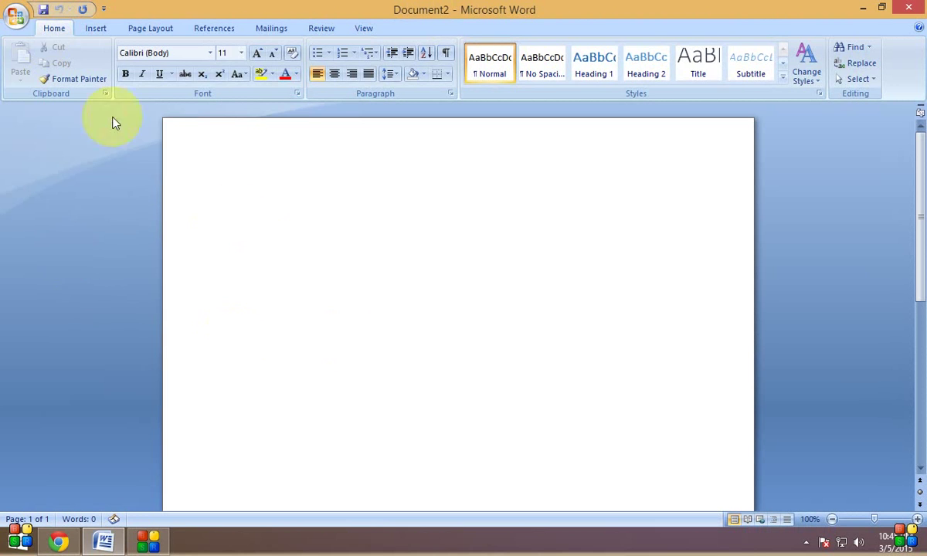
# Create another blank document directly, without going through the template selection.
pyautogui.click(14, 17)
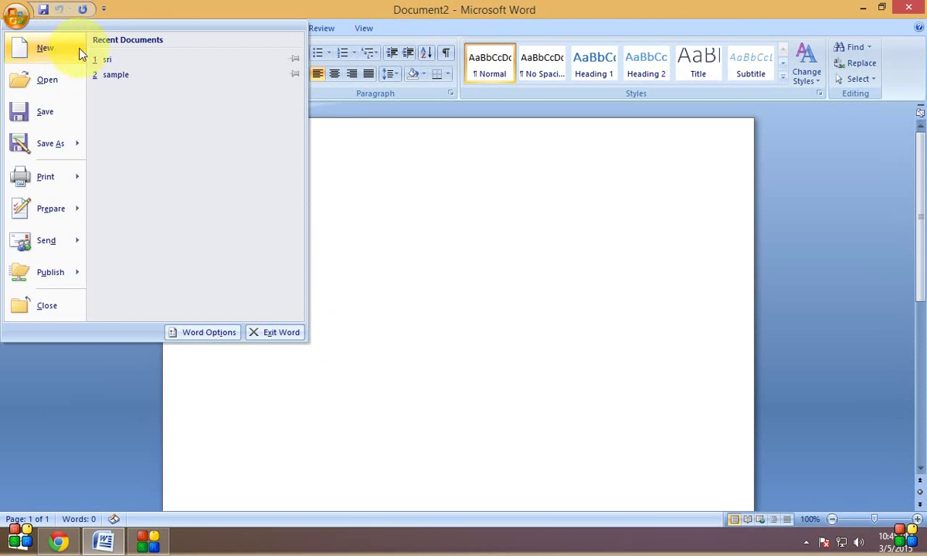
pyautogui.click(383, 268)
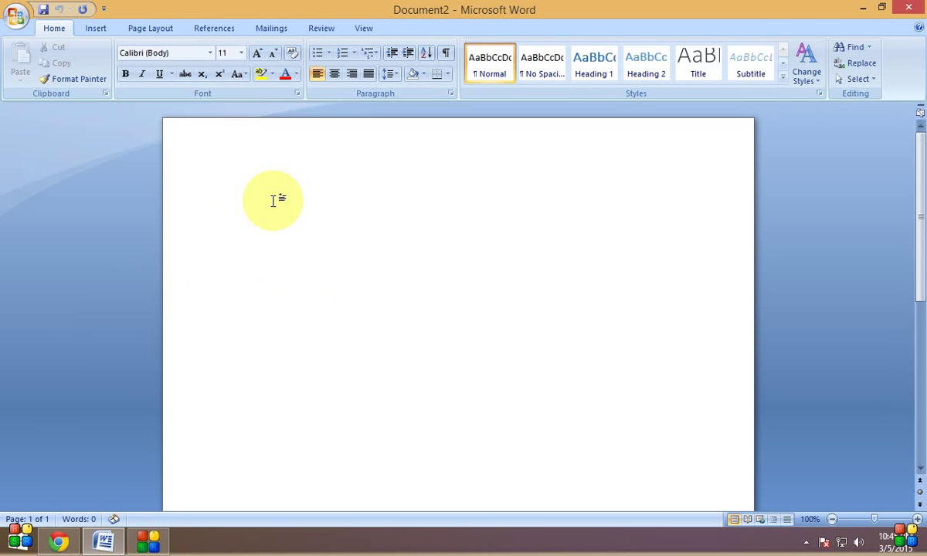
pyautogui.hotkey('ctrl', 'n')
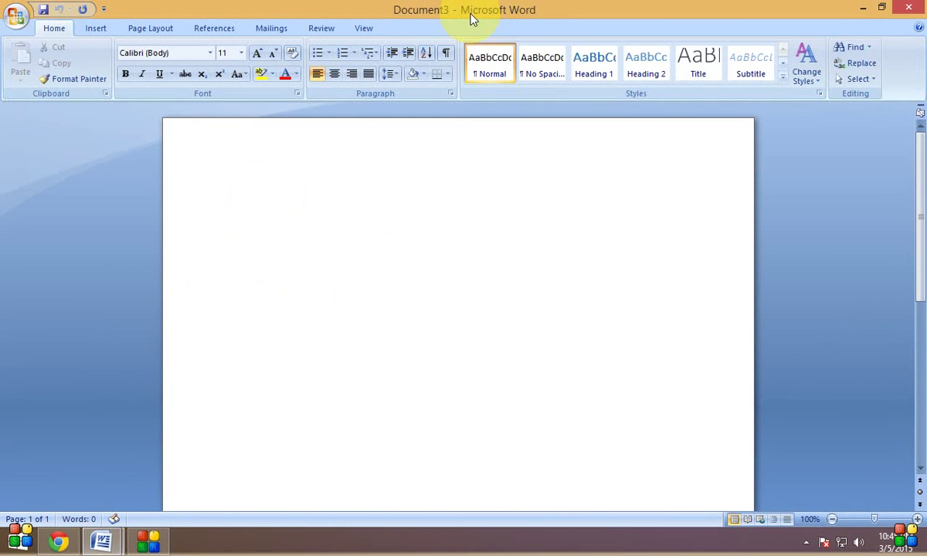
# Restore the newest document's window to a smaller size, move it lower and switch back to Document2.
pyautogui.click(882, 8)
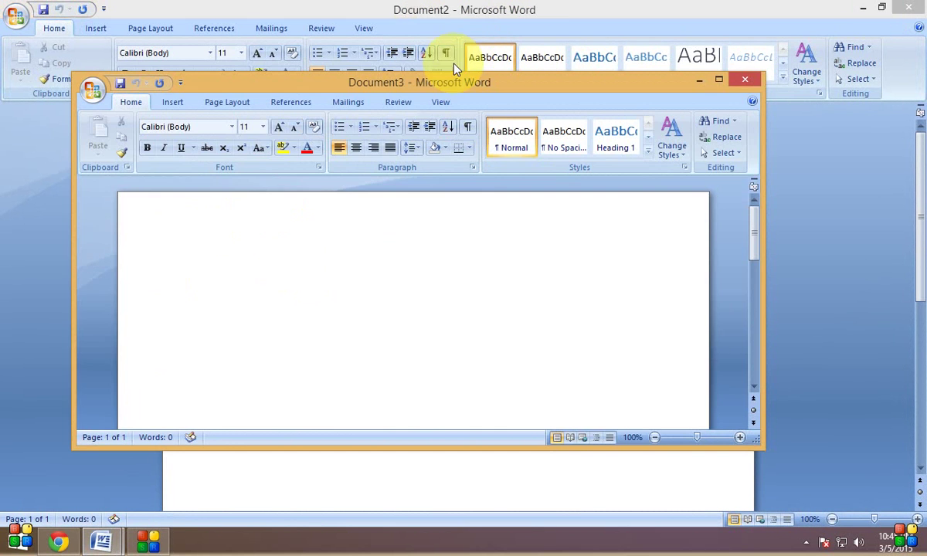
pyautogui.moveTo(466, 87); pyautogui.dragTo(480, 124)
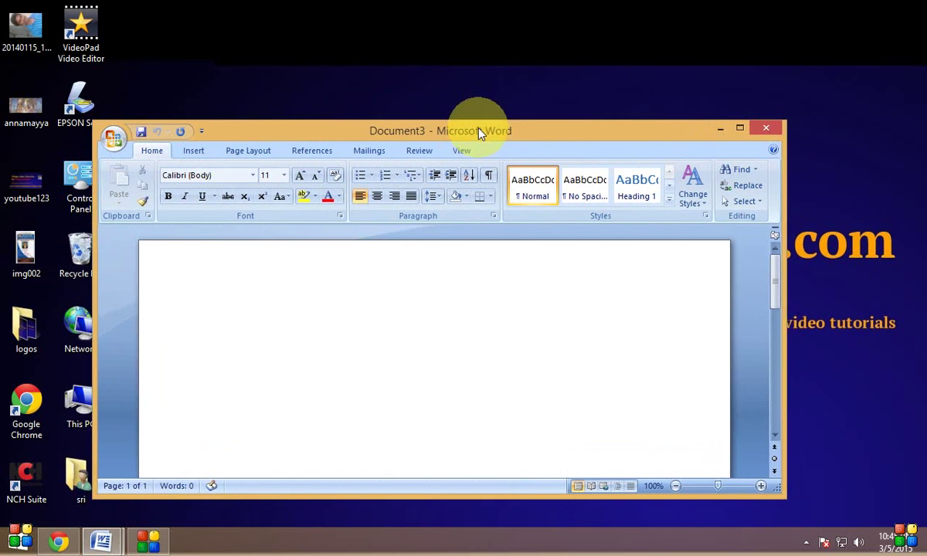
pyautogui.moveTo(97, 543)
pyautogui.click(83, 449)
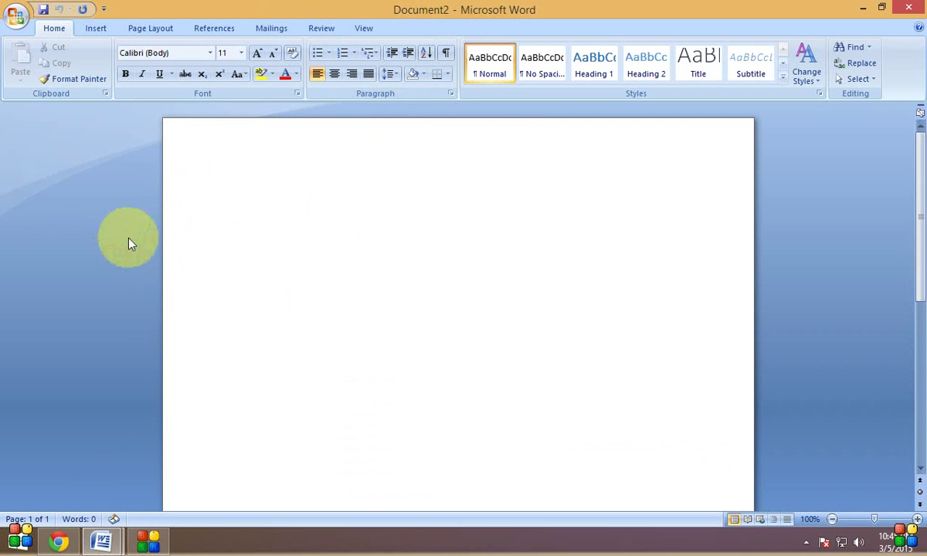
pyautogui.click(293, 201)
pyautogui.click(16, 16)
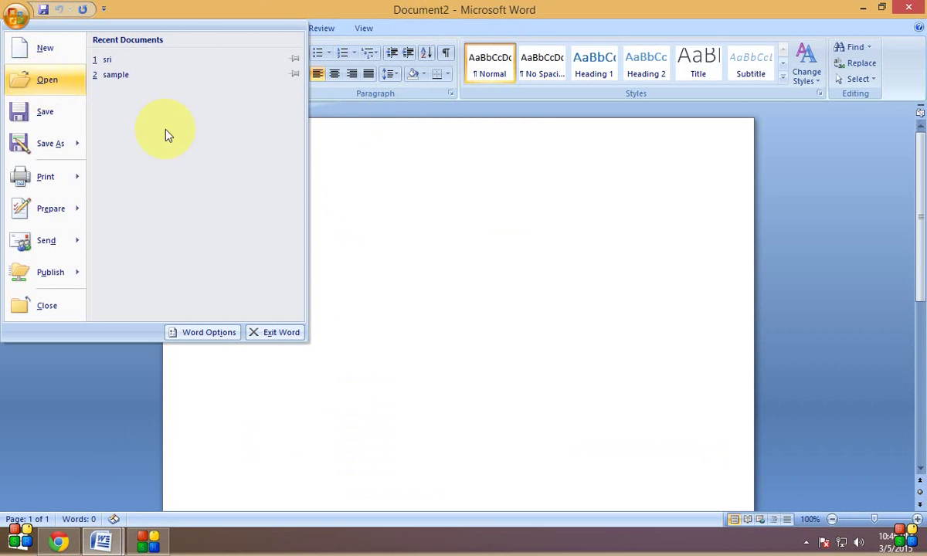
pyautogui.click(491, 228)
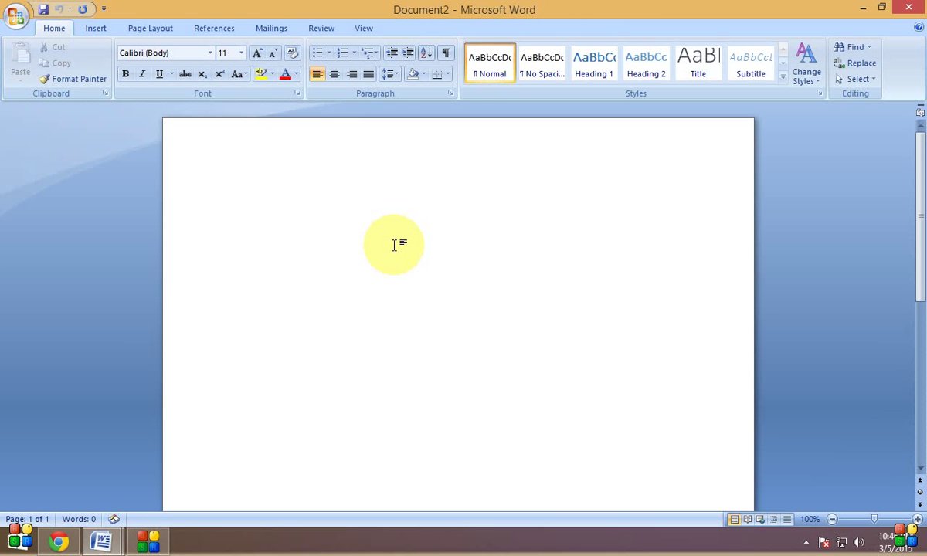
# Bring up the Open dialog, move it over the middle of the page and show the Desktop location from Favorites.
pyautogui.hotkey('ctrl', 'o')
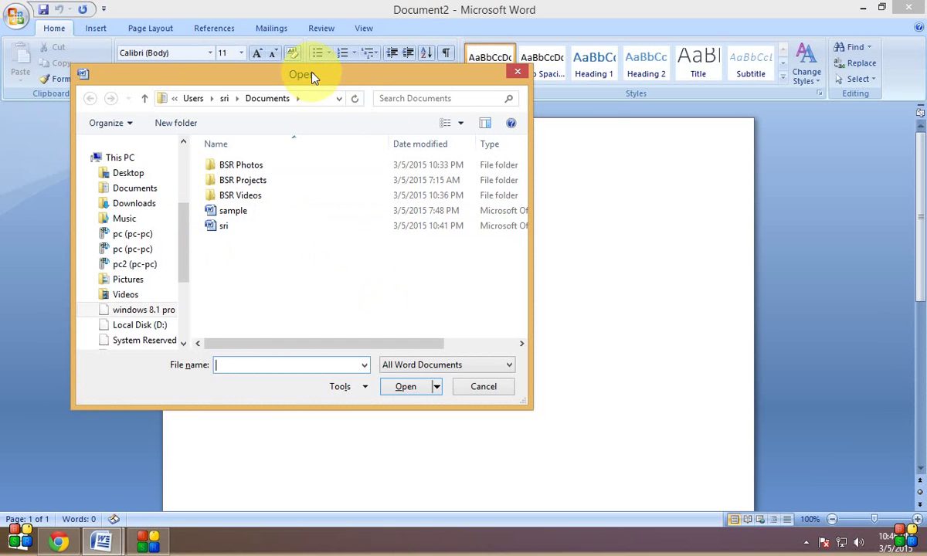
pyautogui.moveTo(307, 73); pyautogui.dragTo(388, 136)
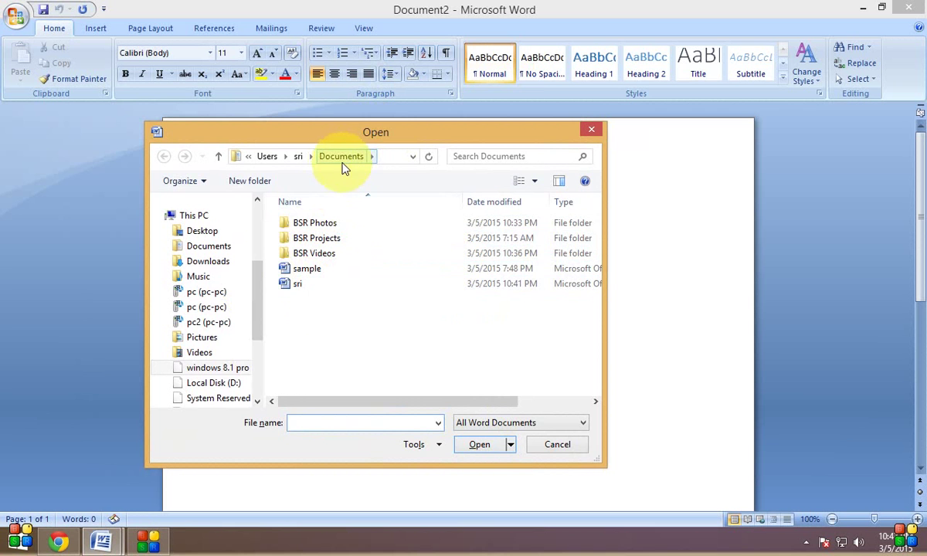
pyautogui.scroll(3, 255, 255)
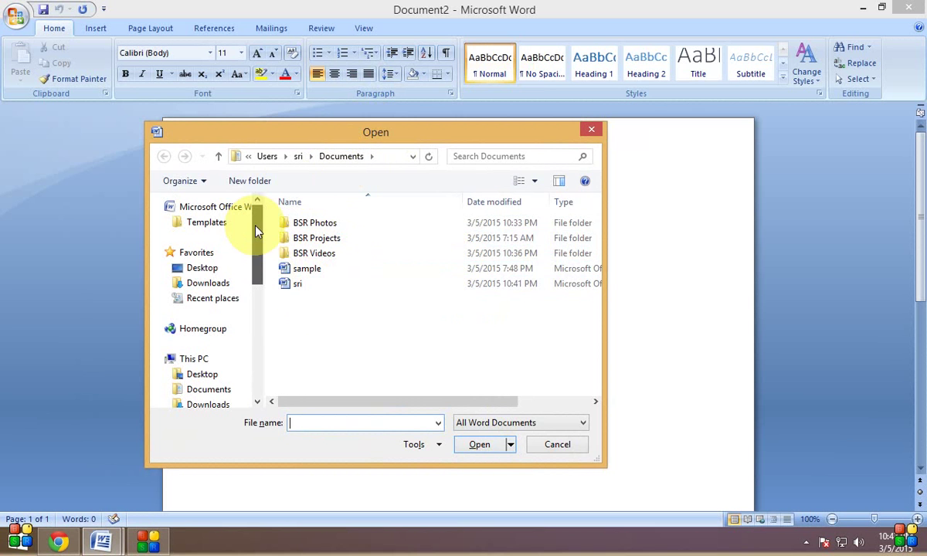
pyautogui.click(210, 269)
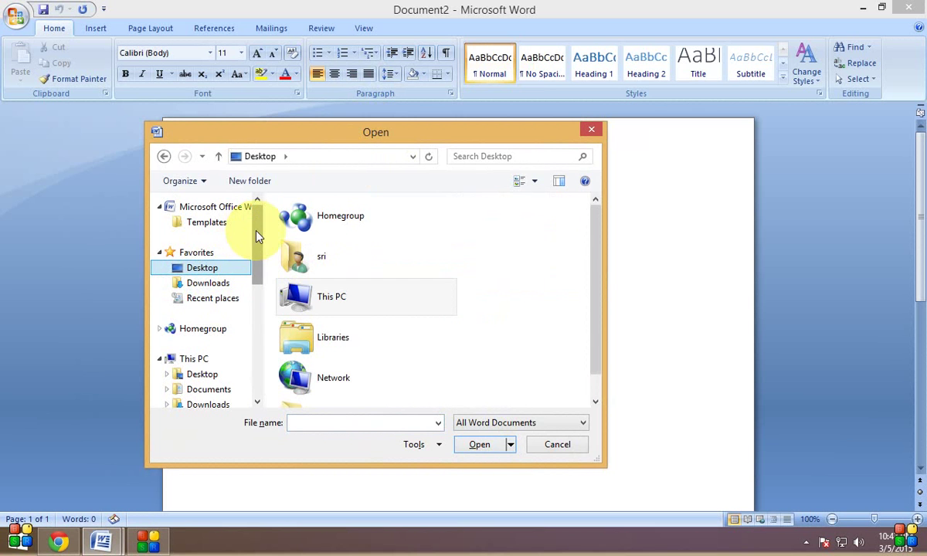
# Browse to the Documents folder under This PC in the Open dialog and look over its files and the other locations.
pyautogui.scroll(-1, 259, 236)
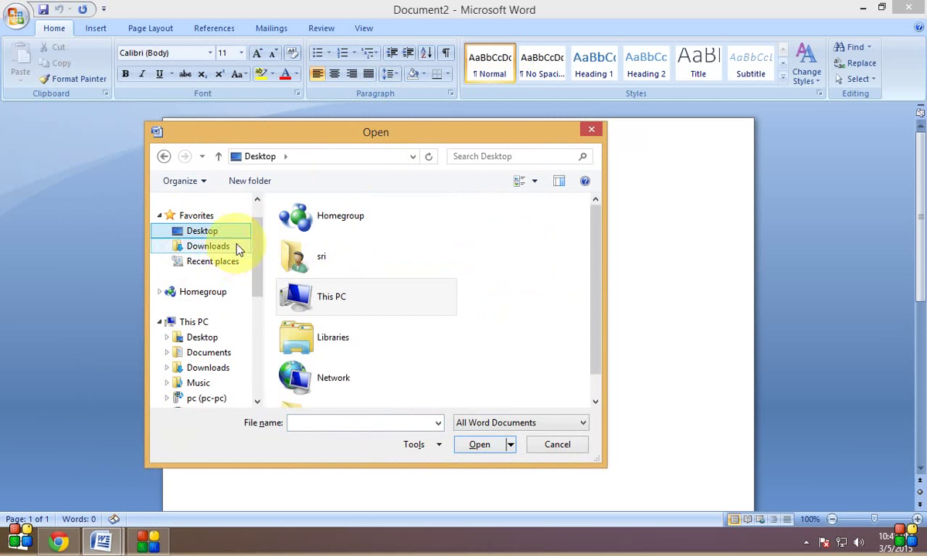
pyautogui.scroll(1, 244, 246)
pyautogui.scroll(-1, 259, 232)
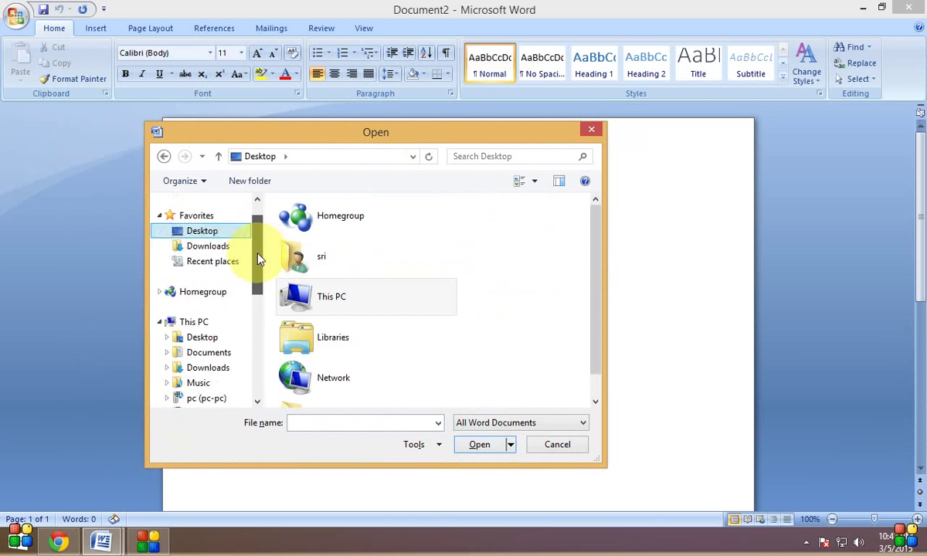
pyautogui.moveTo(259, 259)
pyautogui.mouseDown()
pyautogui.moveTo(259, 292)
pyautogui.moveTo(259, 263)
pyautogui.mouseUp()
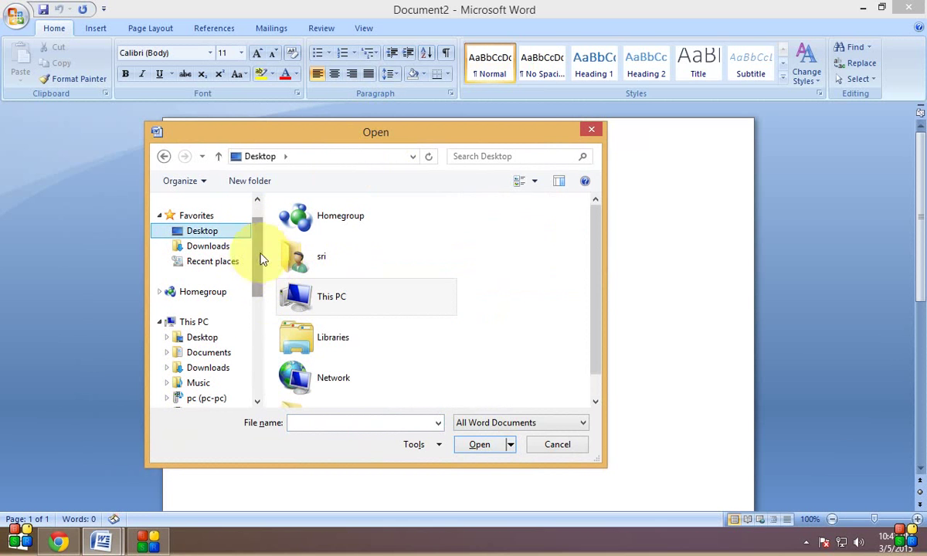
pyautogui.moveTo(259, 241)
pyautogui.mouseDown()
pyautogui.moveTo(259, 294)
pyautogui.moveTo(256, 203)
pyautogui.moveTo(258, 340)
pyautogui.moveTo(256, 207)
pyautogui.moveTo(262, 334)
pyautogui.moveTo(261, 212)
pyautogui.moveTo(256, 298)
pyautogui.moveTo(266, 239)
pyautogui.mouseUp()
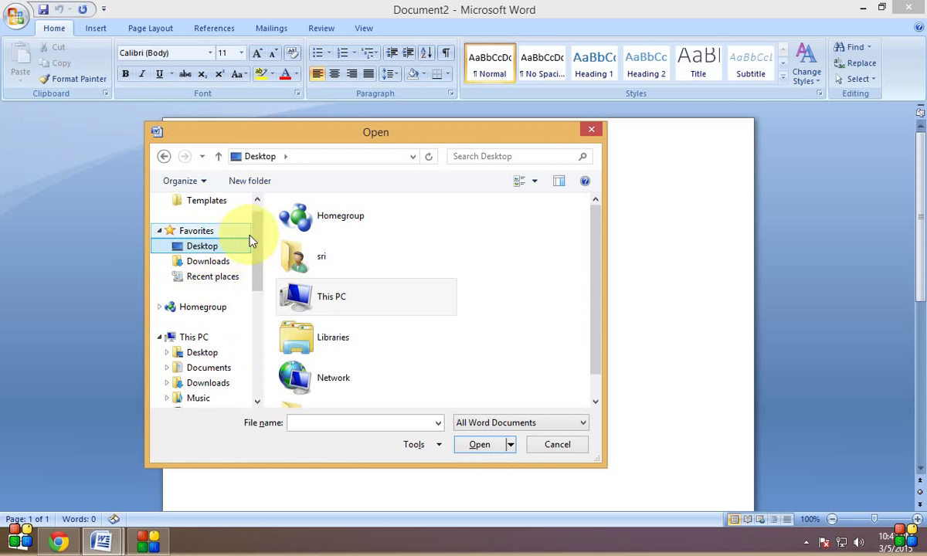
pyautogui.click(255, 248)
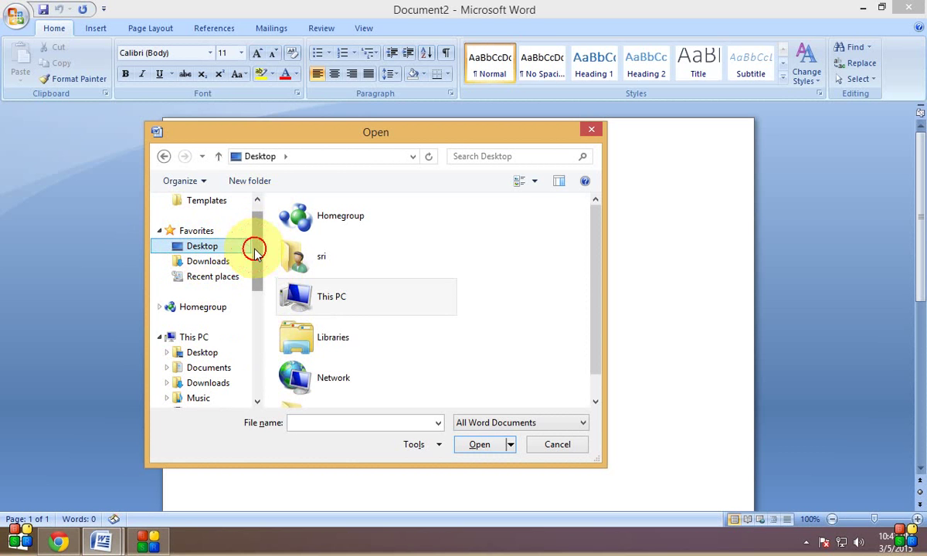
pyautogui.click(224, 368)
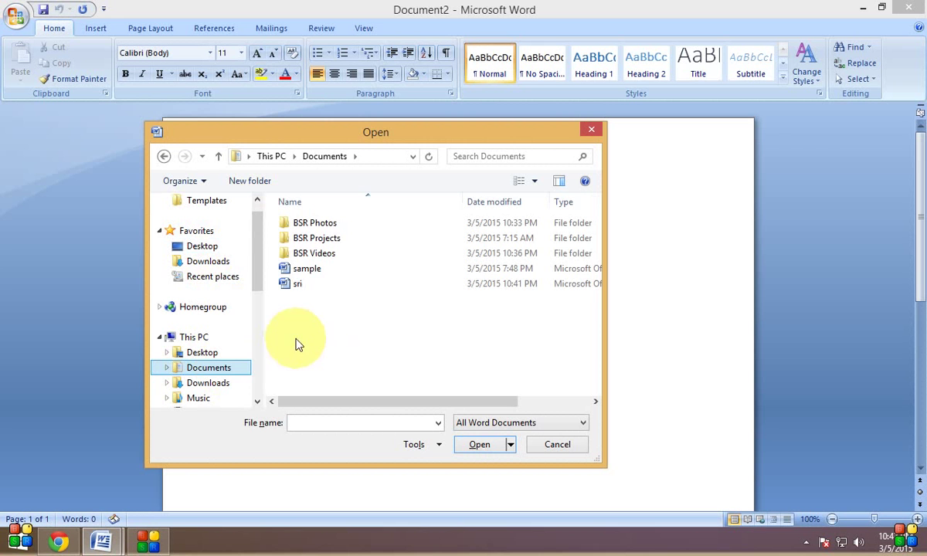
pyautogui.click(316, 329)
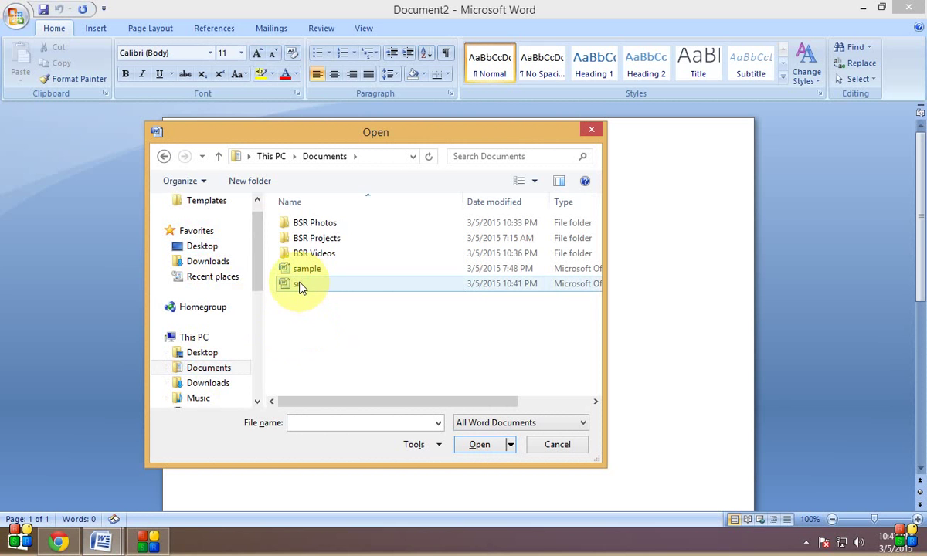
pyautogui.moveTo(261, 249); pyautogui.dragTo(234, 259)
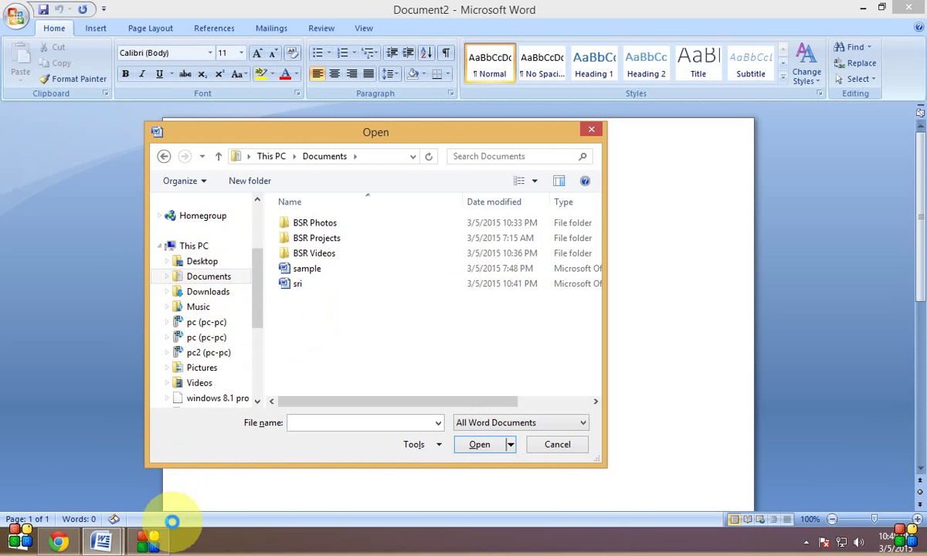
# Cancel the Open dialog without opening a file and return to the blank Document2.
pyautogui.click(149, 541)
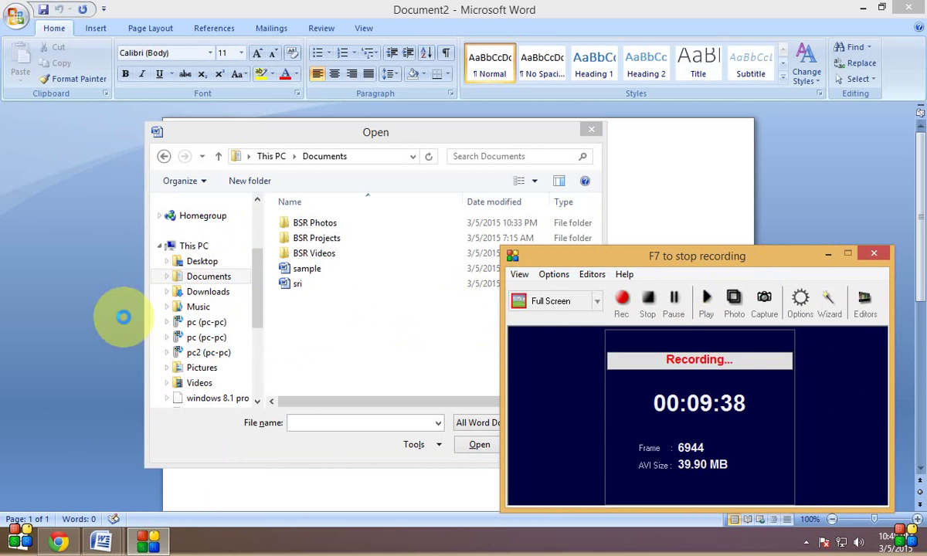
pyautogui.click(46, 294)
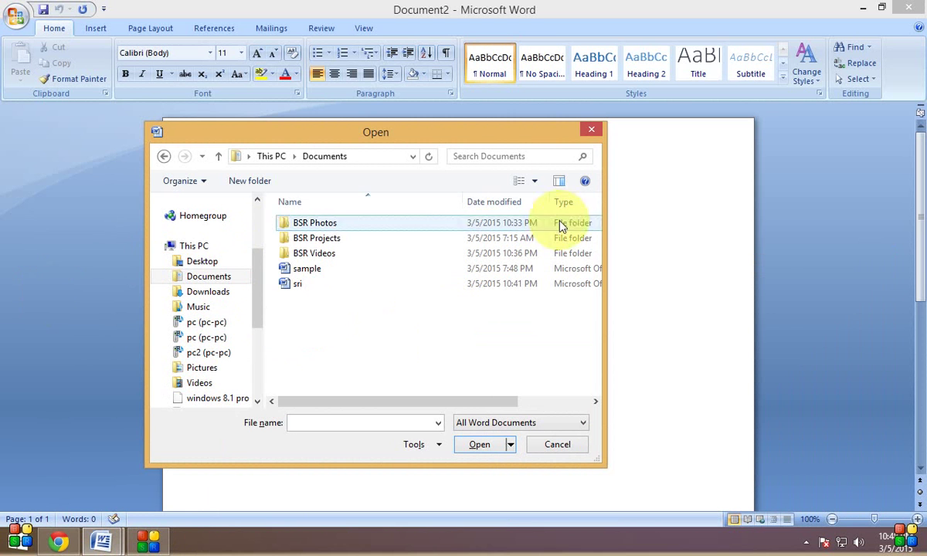
pyautogui.click(568, 446)
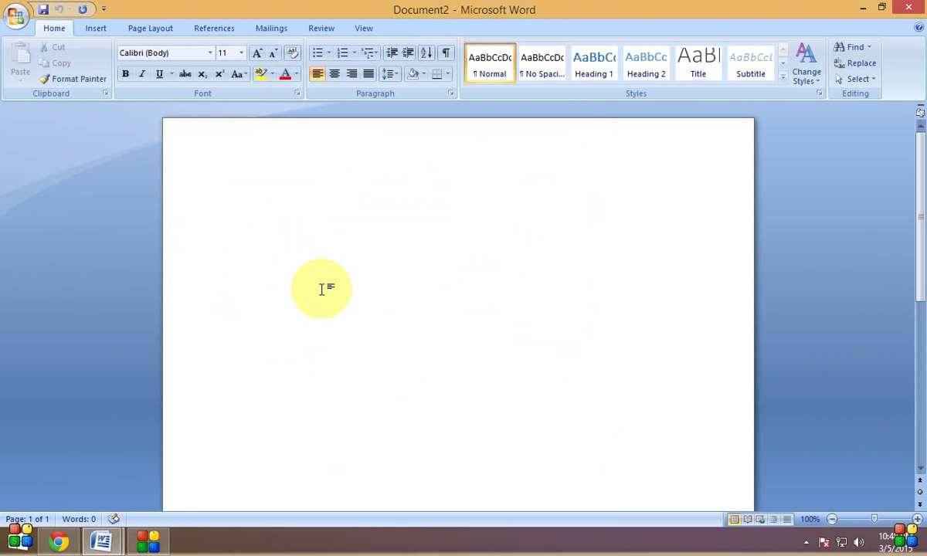